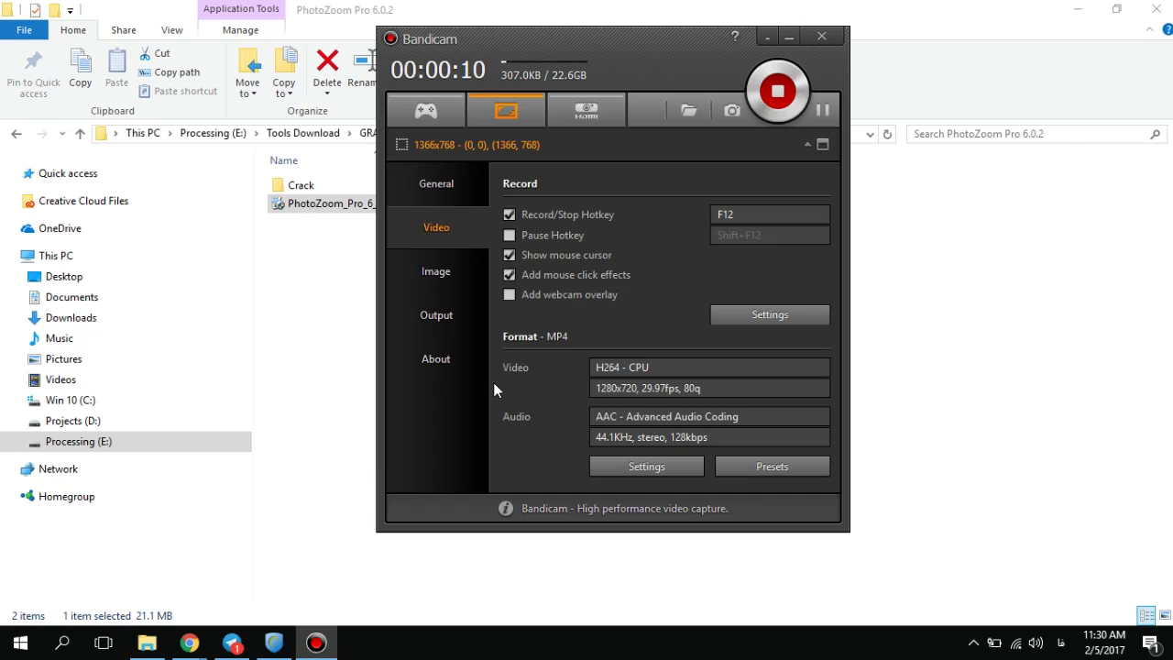
Allow the PhotoZoom Pro 6 installer to make changes, continue in English and accept the license agreement
{"action": "key", "text": "alt+Tab"}
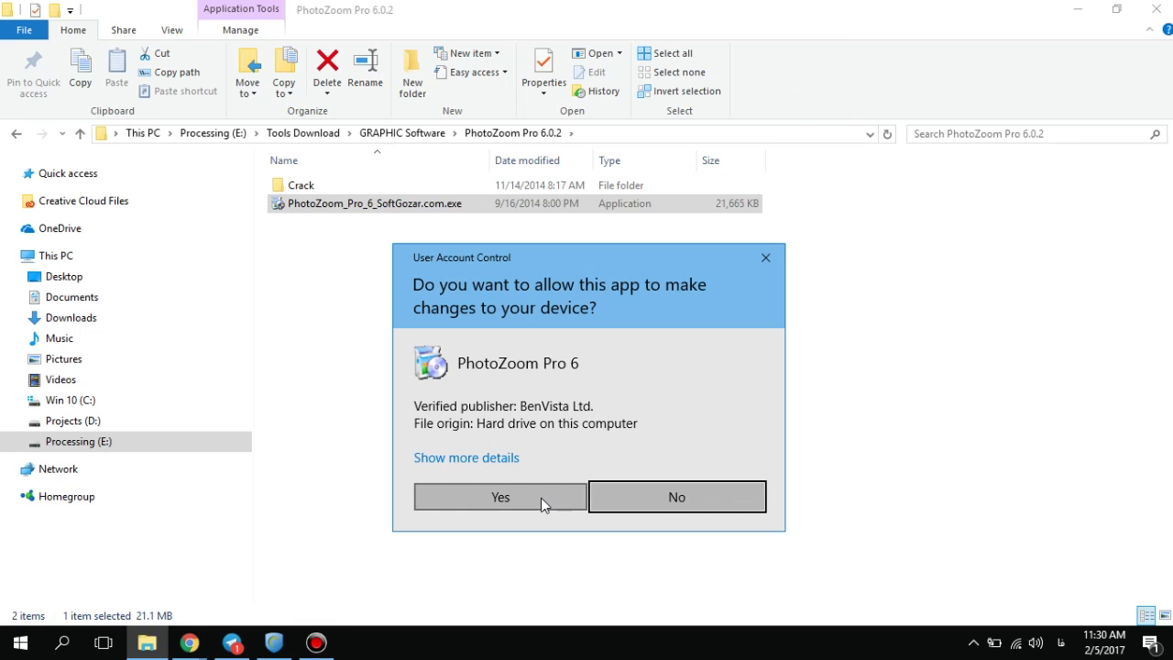
{"action": "left_click", "coordinate": [540, 498]}
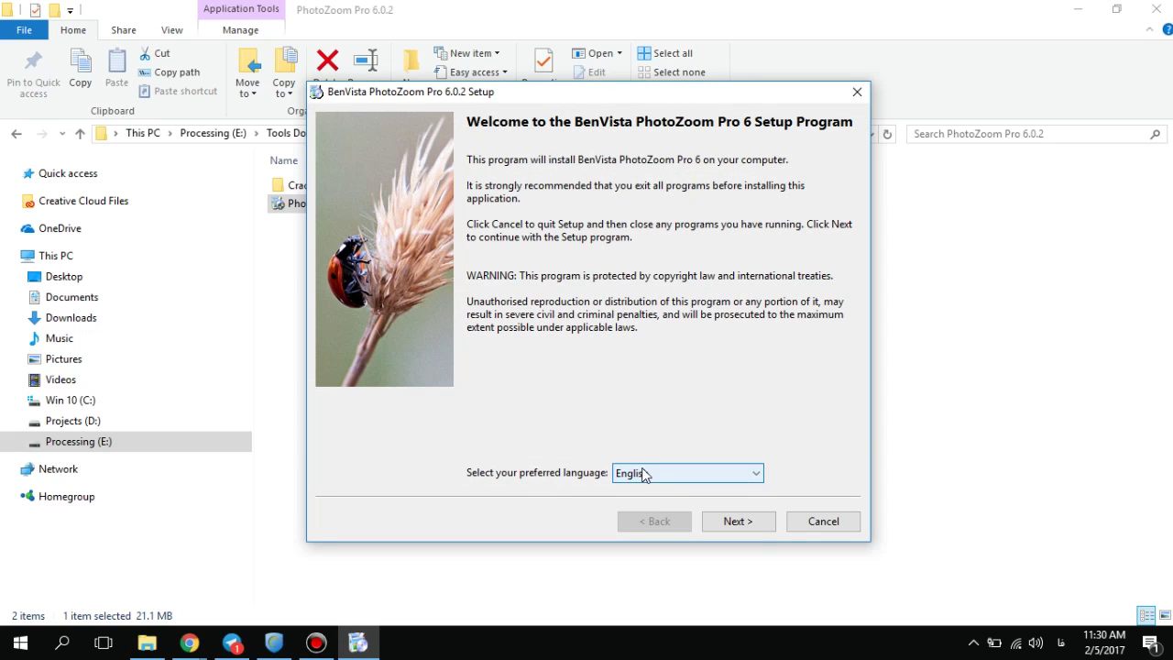
{"action": "left_click", "coordinate": [760, 522]}
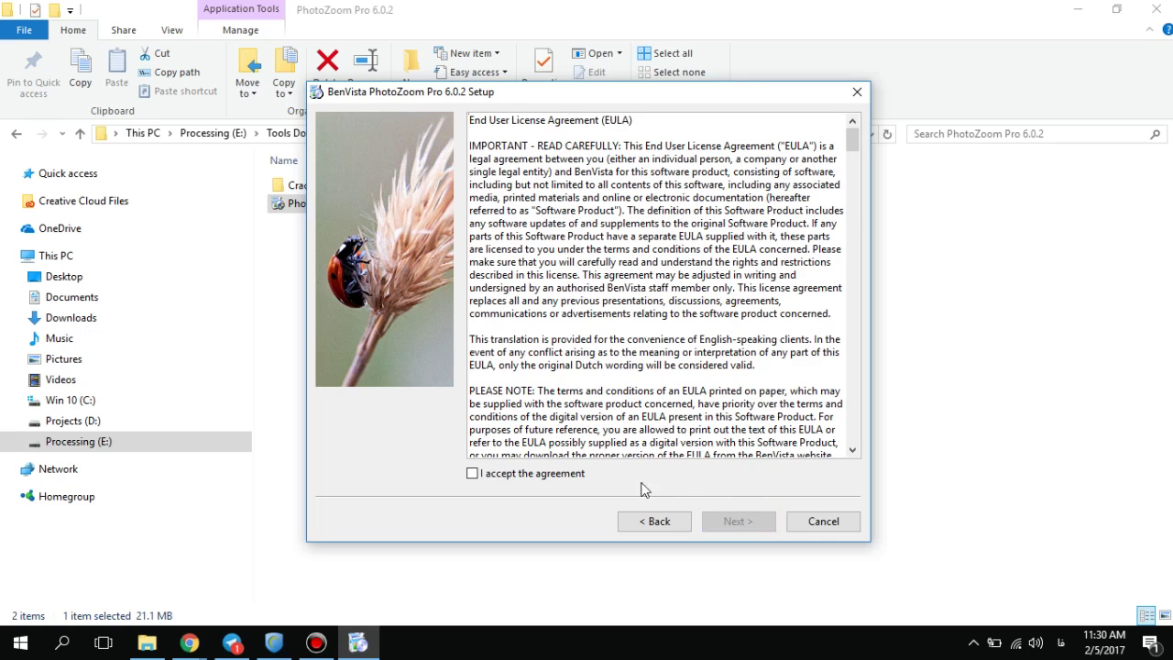
{"action": "left_click", "coordinate": [561, 478]}
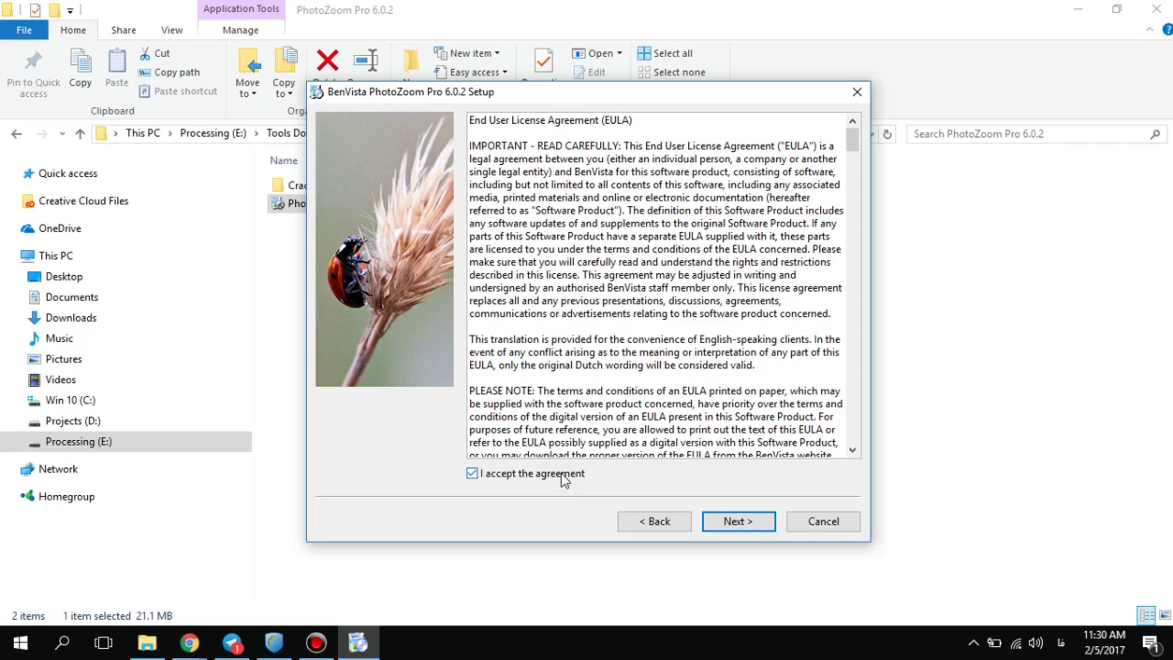
{"action": "left_click", "coordinate": [743, 523]}
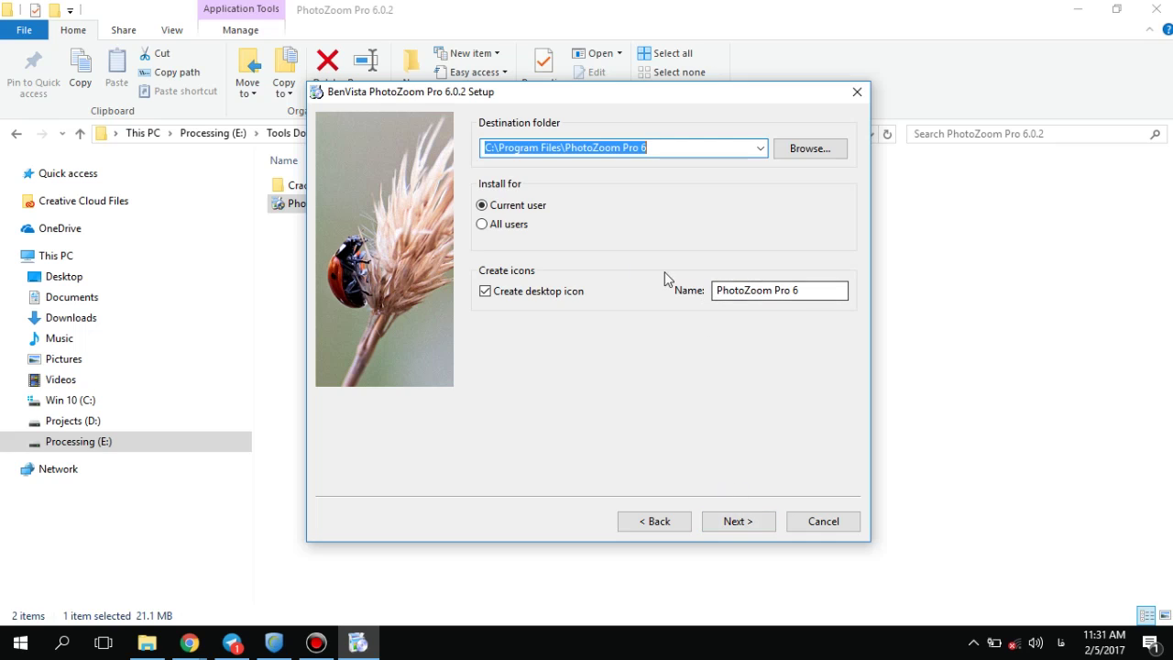
Set the installation for all users and exclude the Corel PHOTO-PAINT (64-bit) export plug-in
{"action": "left_click", "coordinate": [521, 227]}
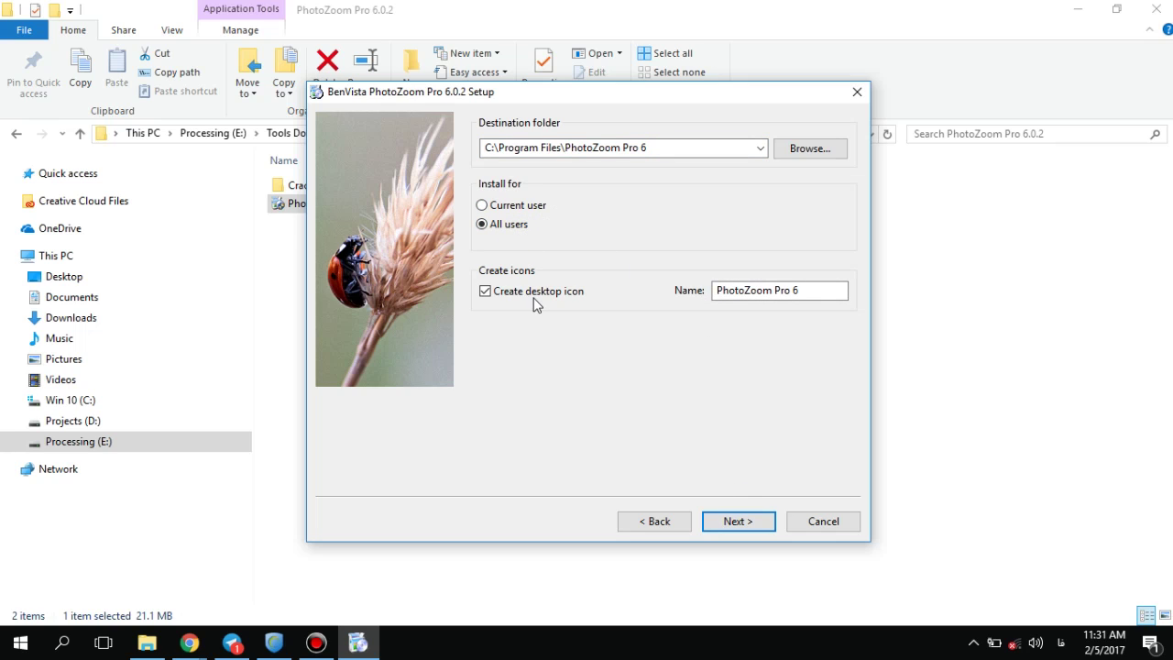
{"action": "left_click", "coordinate": [745, 524]}
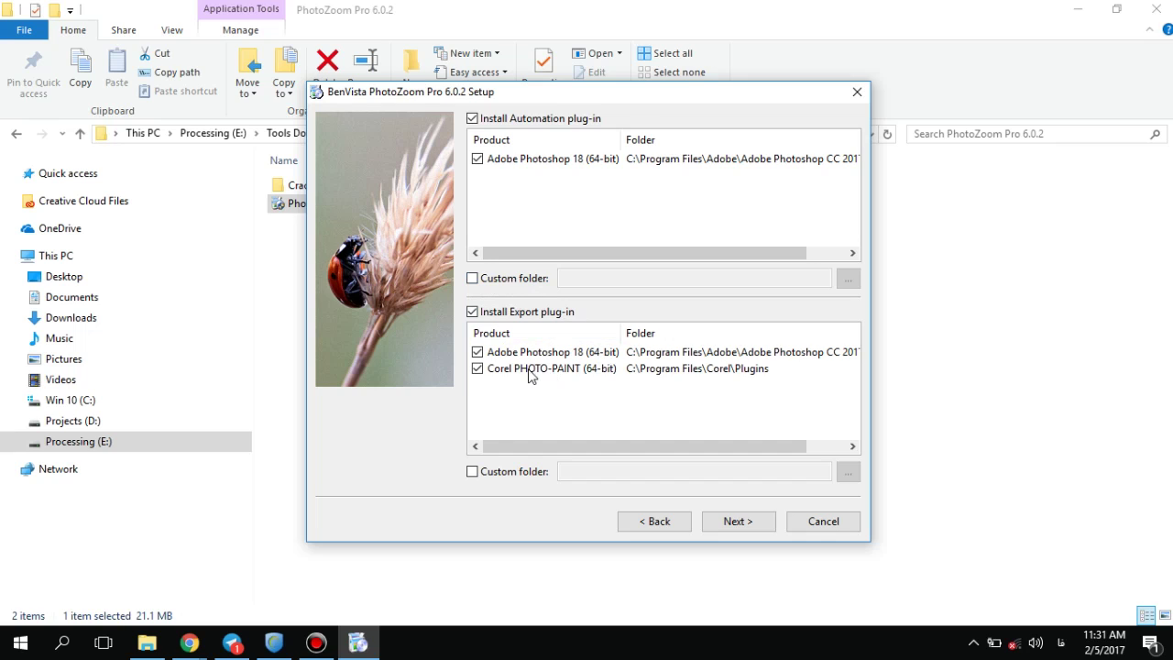
{"action": "left_click", "coordinate": [478, 370]}
{"action": "left_click", "coordinate": [736, 521]}
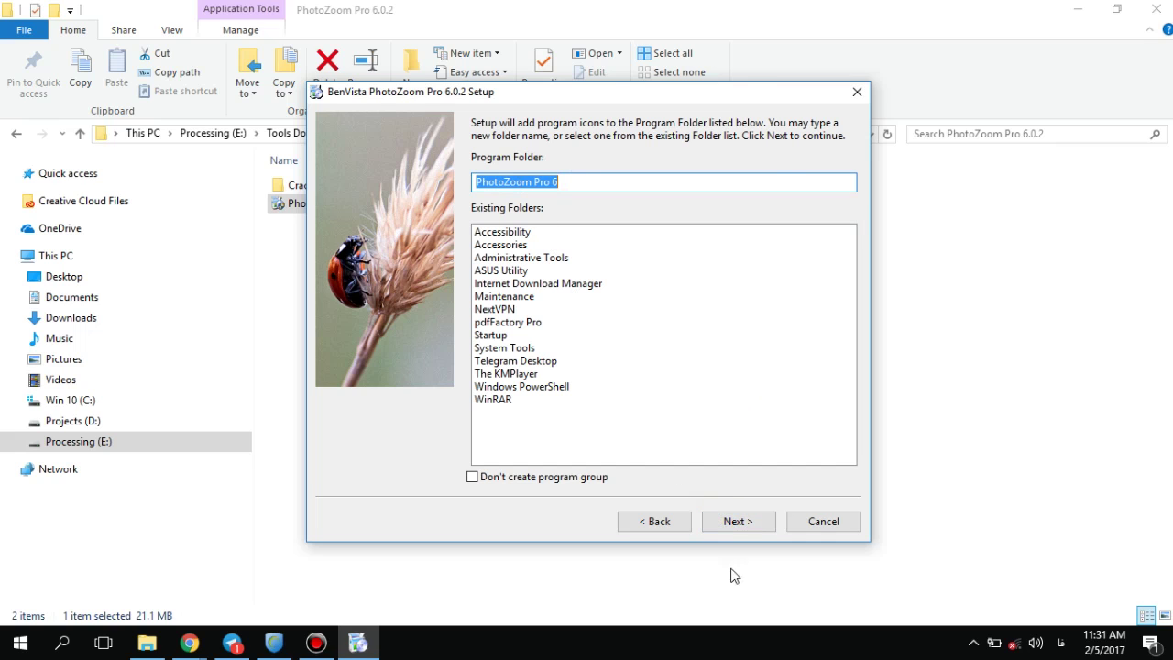
Install into the PhotoZoom Pro 6 program folder and finish setup, starting the program without viewing the Read me or help
{"action": "left_click", "coordinate": [981, 138]}
{"action": "left_click", "coordinate": [747, 523]}
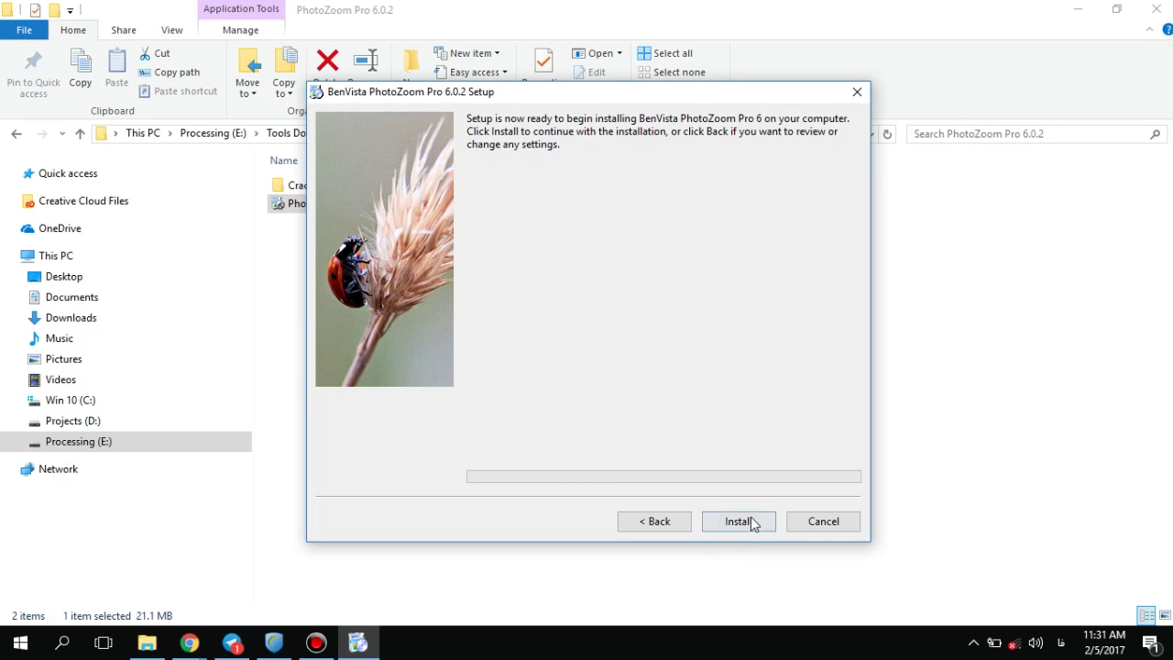
{"action": "left_click", "coordinate": [753, 524]}
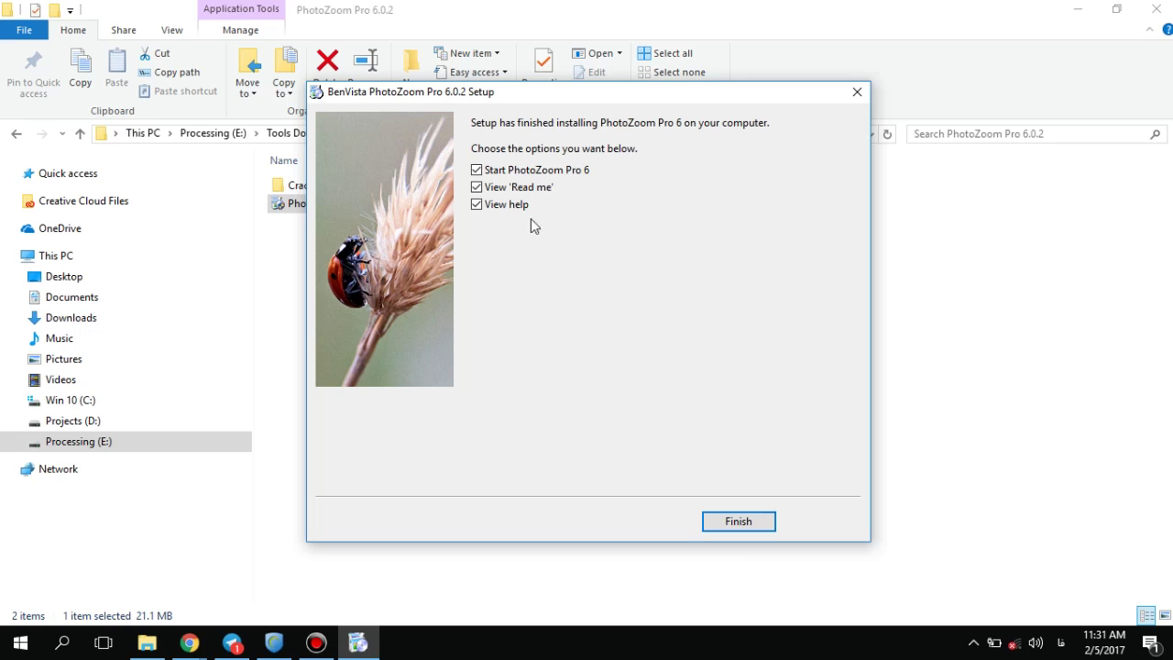
{"action": "left_click", "coordinate": [521, 189]}
{"action": "left_click", "coordinate": [522, 207]}
{"action": "left_click", "coordinate": [773, 523]}
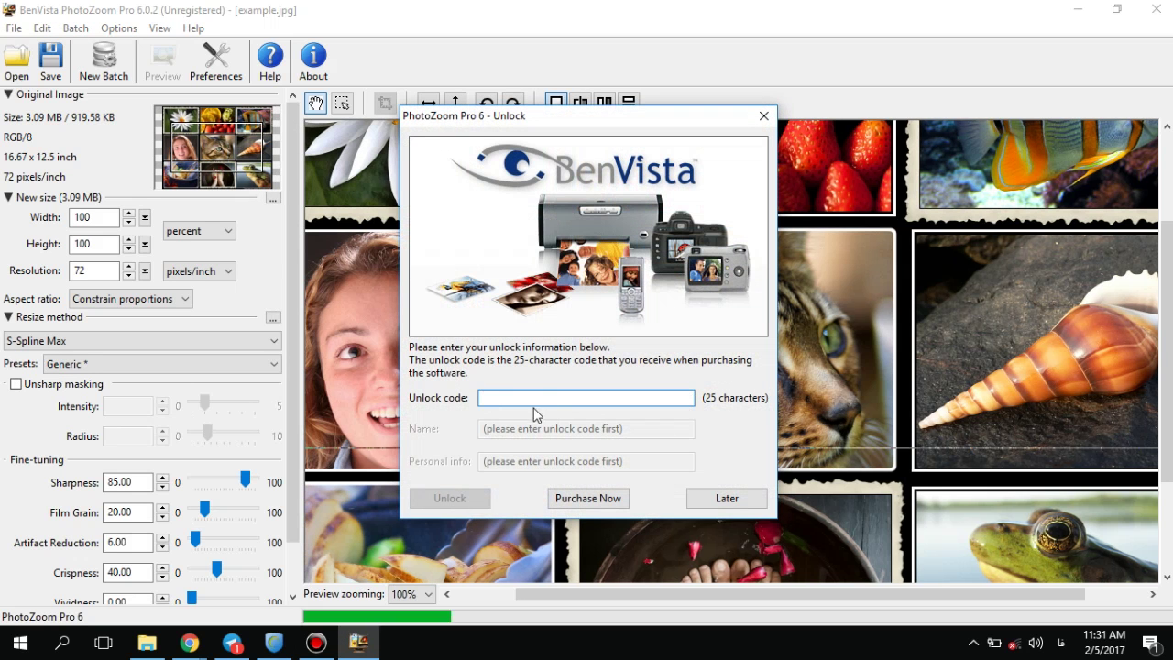
Switch to File Explorer and read the install notes in Readme.txt inside the Crack folder
{"action": "mouse_move", "coordinate": [158, 639]}
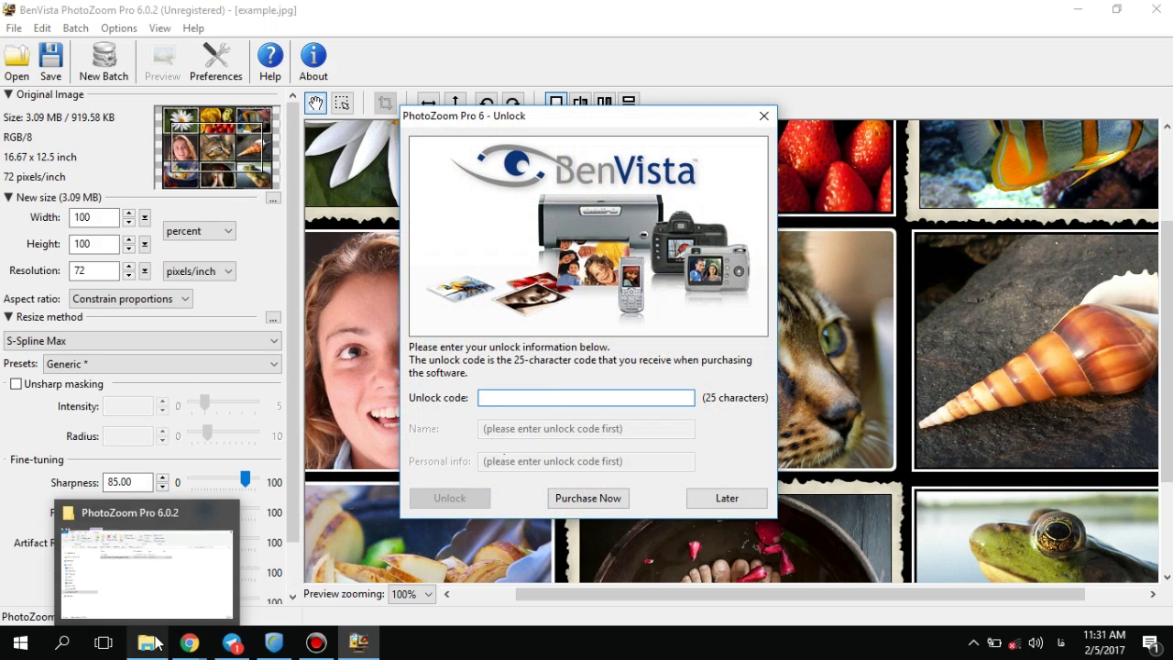
{"action": "left_click", "coordinate": [154, 591]}
{"action": "double_click", "coordinate": [339, 187]}
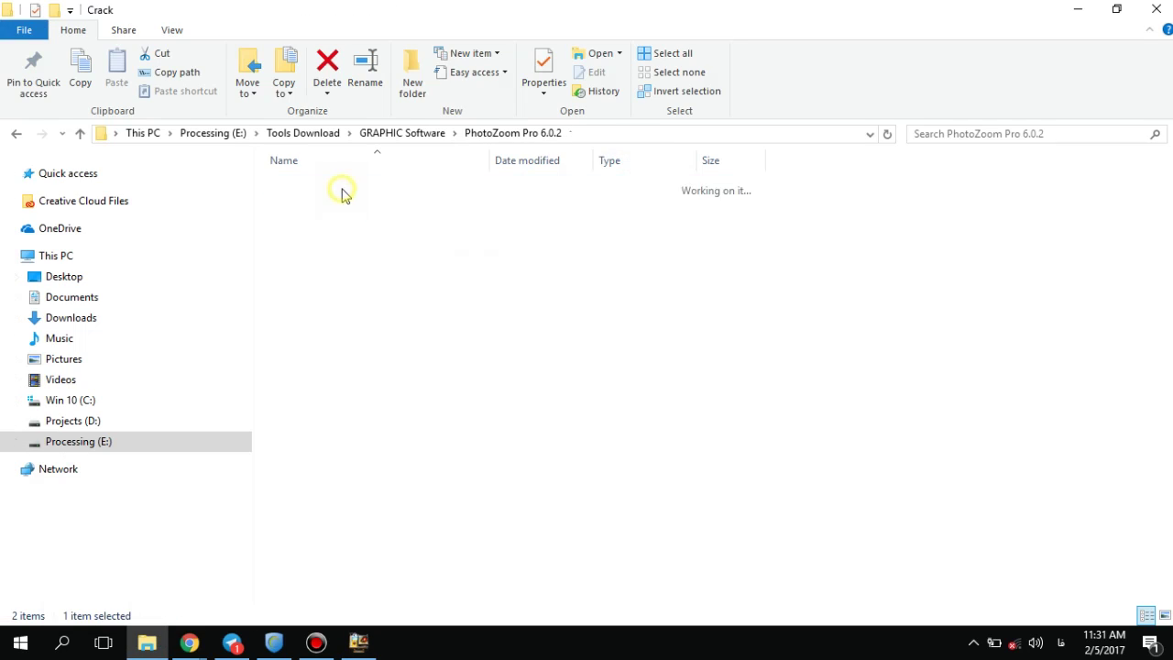
{"action": "double_click", "coordinate": [349, 210]}
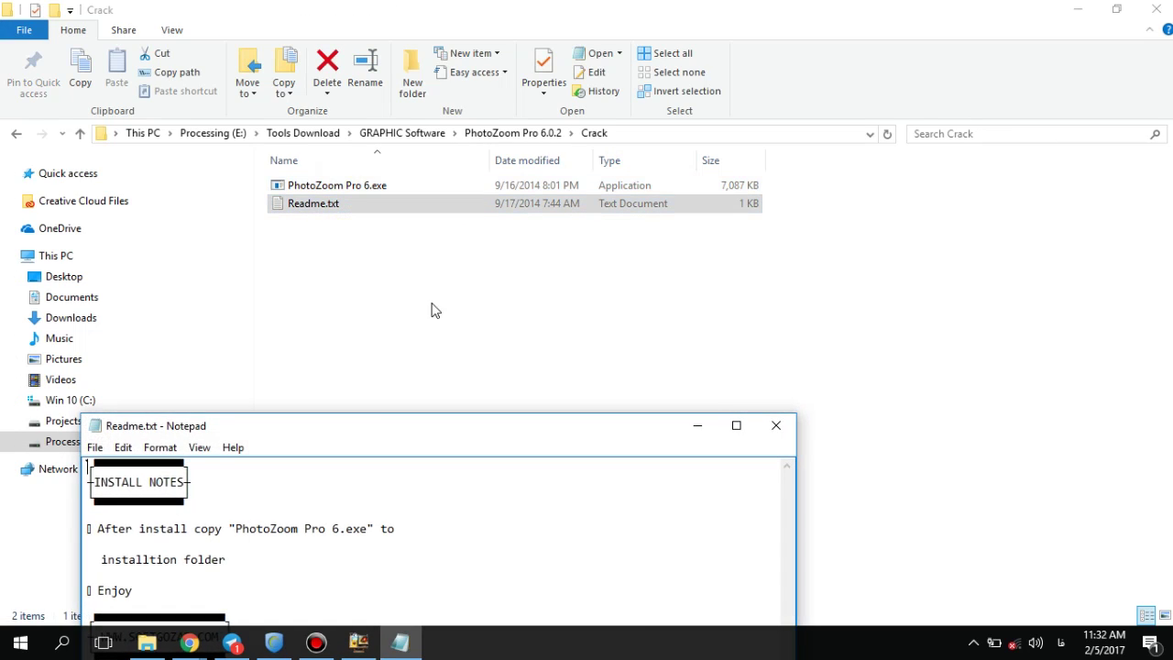
{"action": "left_click_drag", "start_coordinate": [377, 423], "coordinate": [656, 87]}
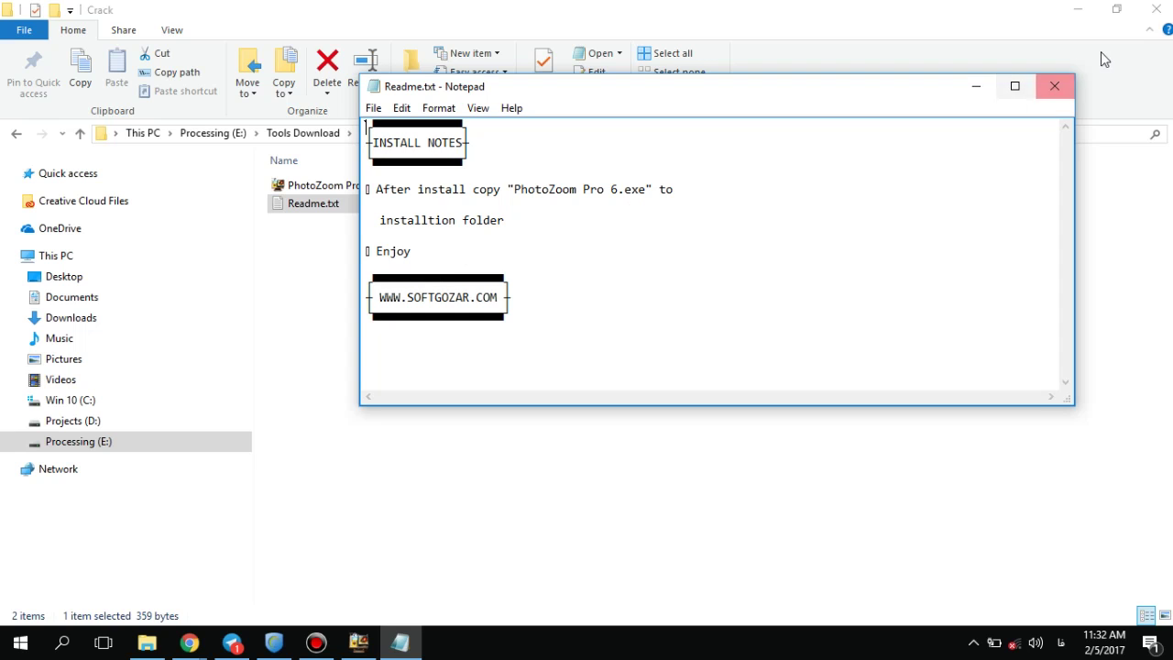
{"action": "left_click", "coordinate": [1054, 87]}
Copy PhotoZoom Pro 6.exe from the Crack folder to the clipboard and close the running PhotoZoom Pro with its unlock dialog
{"action": "left_click", "coordinate": [374, 190]}
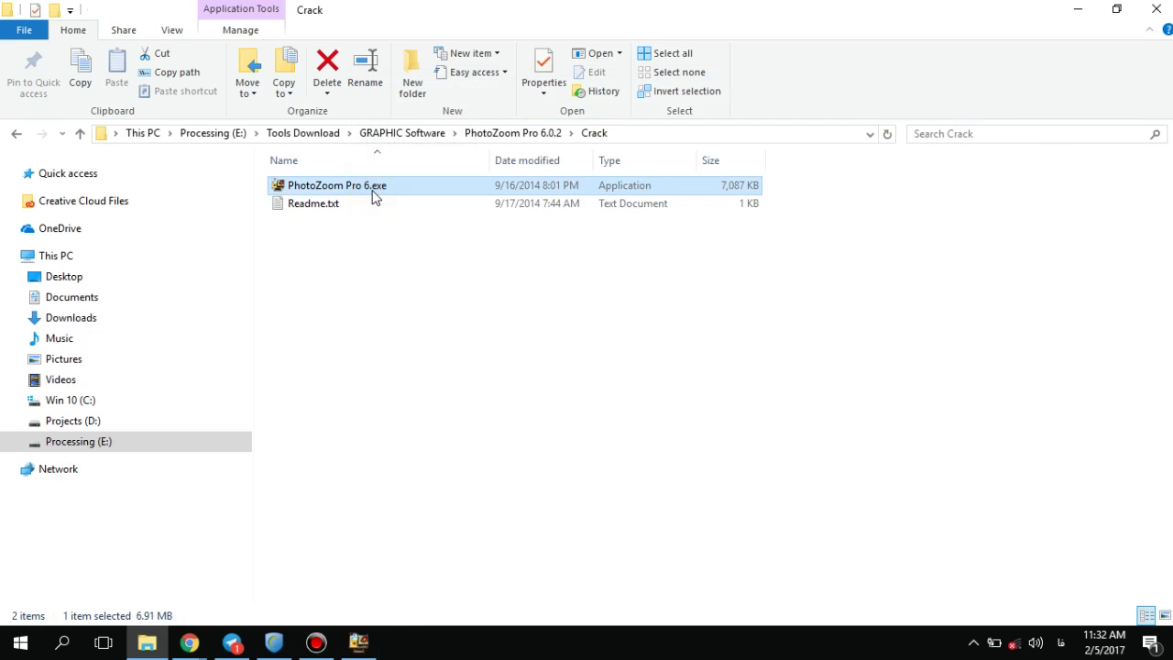
{"action": "key", "text": "ctrl+c"}
{"action": "left_click", "coordinate": [359, 644]}
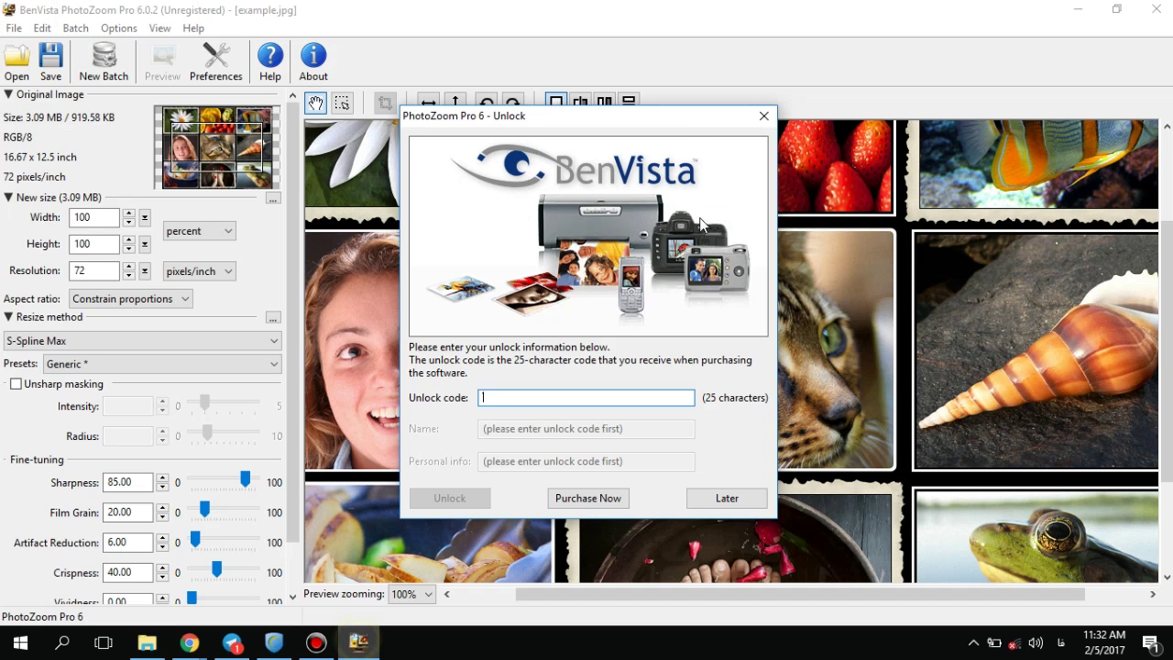
{"action": "left_click", "coordinate": [763, 116]}
{"action": "left_click", "coordinate": [1154, 9]}
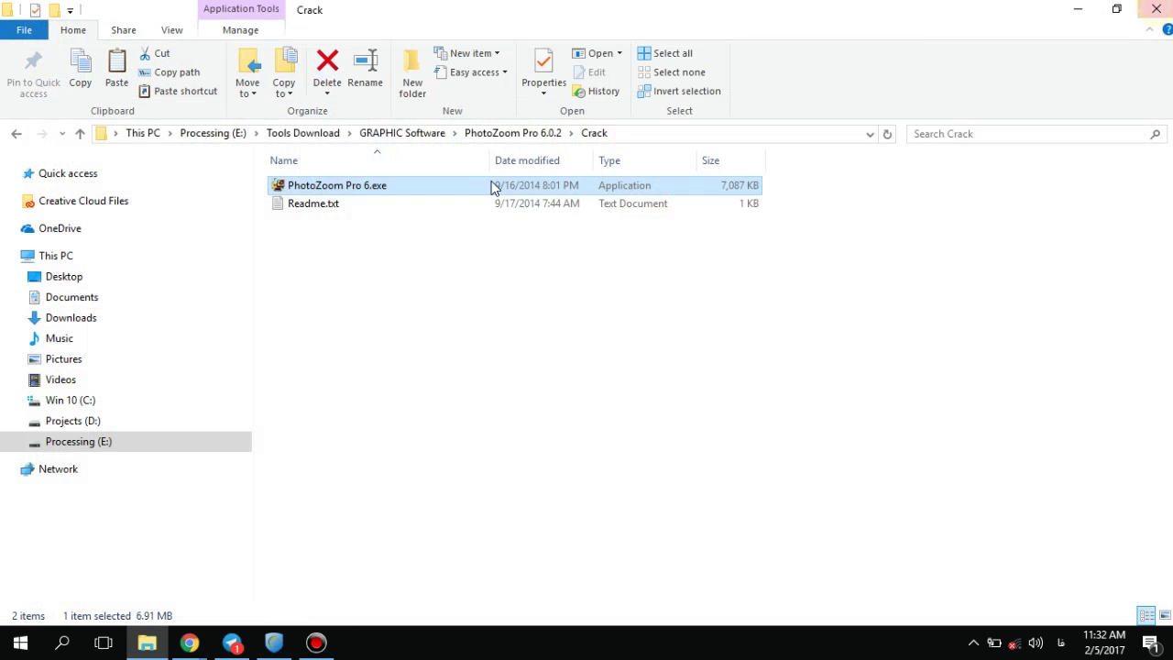
Paste the copied executable into C:\Program Files\PhotoZoom Pro 6, replacing the existing file with administrator permission
{"action": "left_click", "coordinate": [77, 401]}
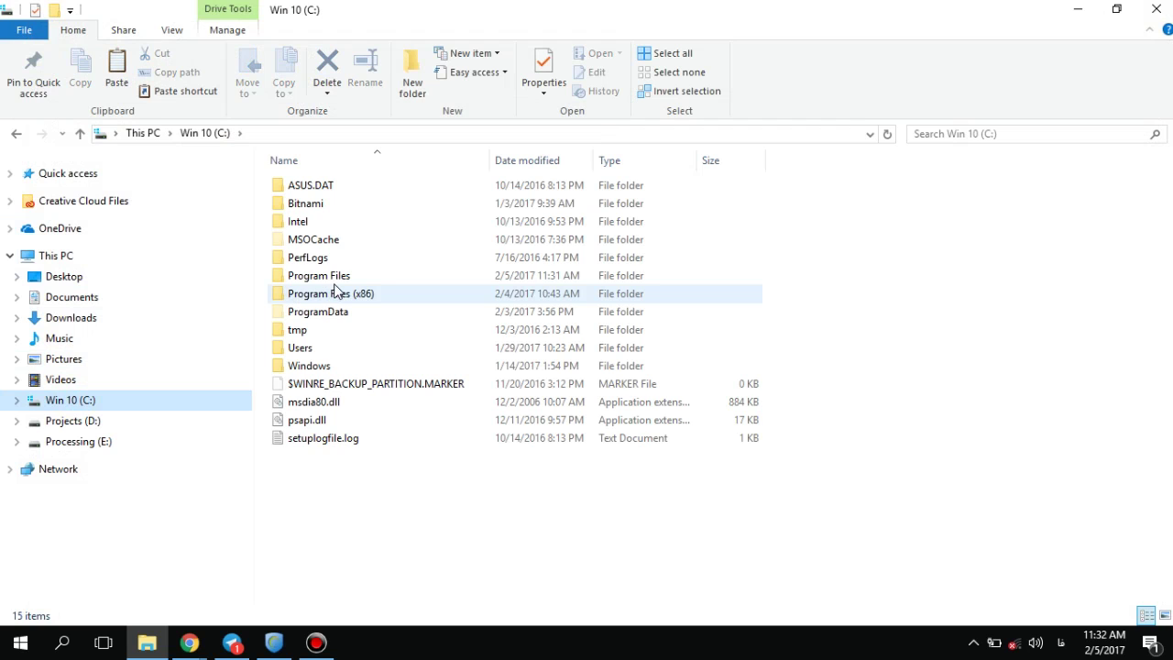
{"action": "double_click", "coordinate": [331, 279]}
{"action": "scroll", "coordinate": [381, 344], "scroll_direction": "down", "scroll_amount": 1}
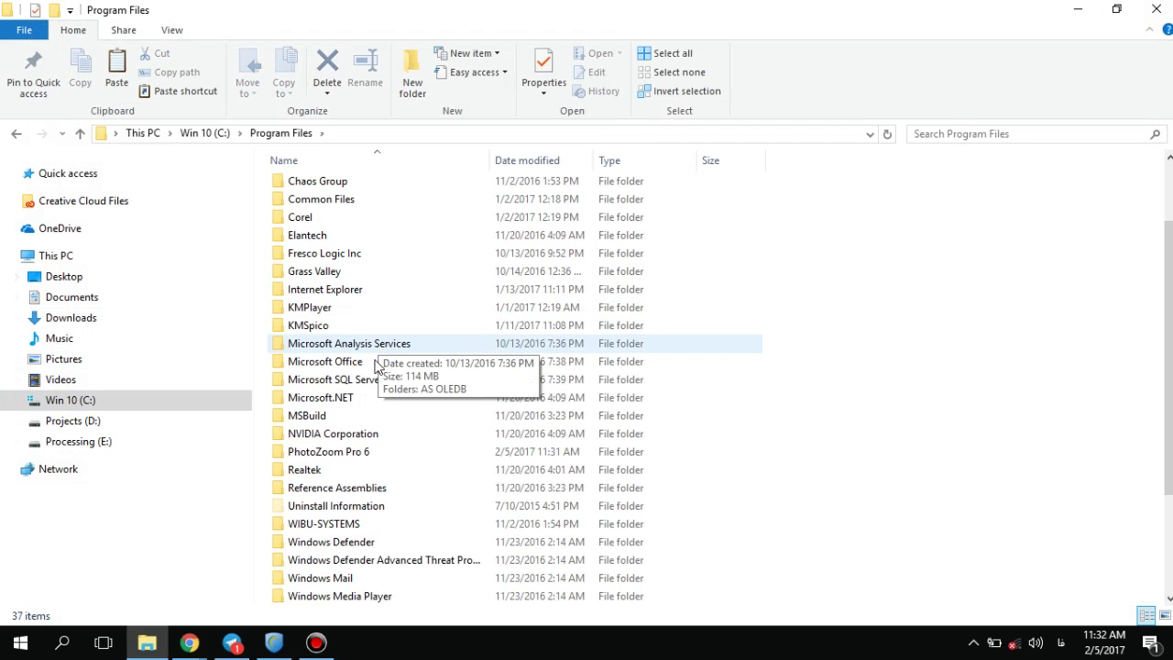
{"action": "double_click", "coordinate": [348, 451]}
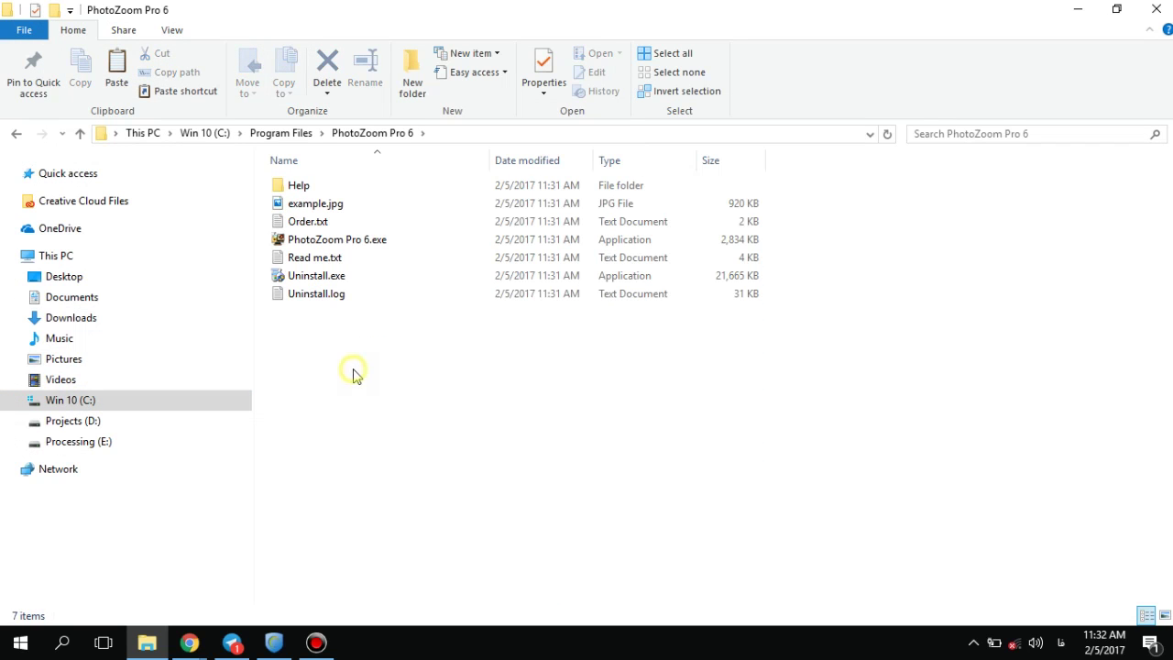
{"action": "key", "text": "ctrl+v"}
{"action": "left_click", "coordinate": [485, 189]}
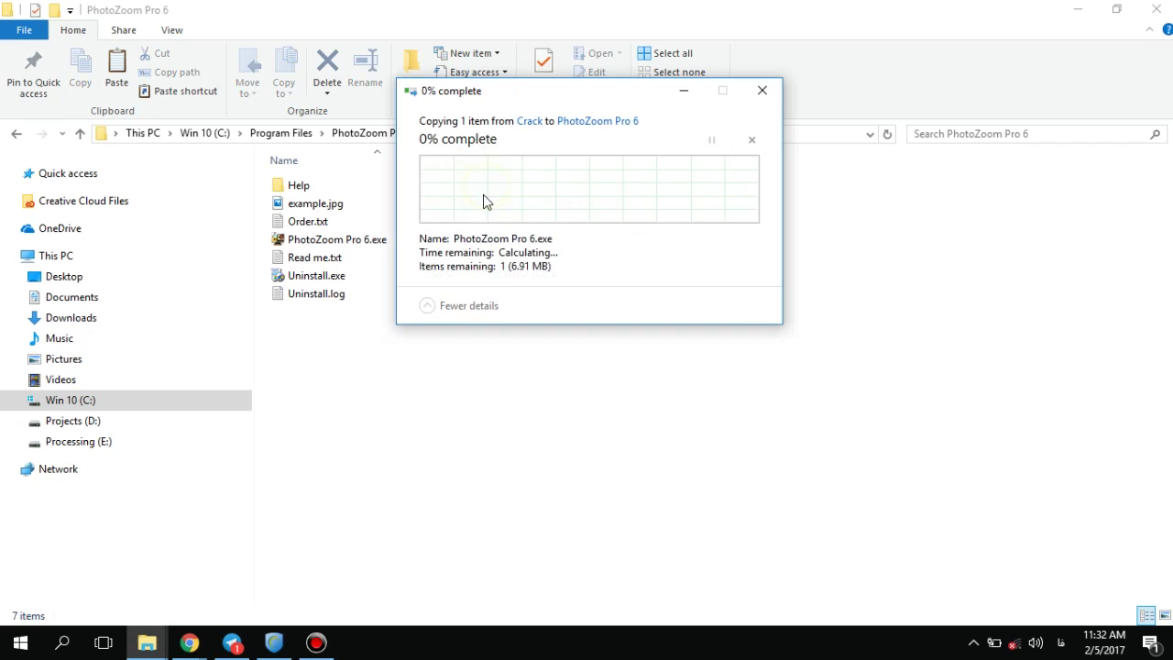
{"action": "left_click", "coordinate": [514, 205]}
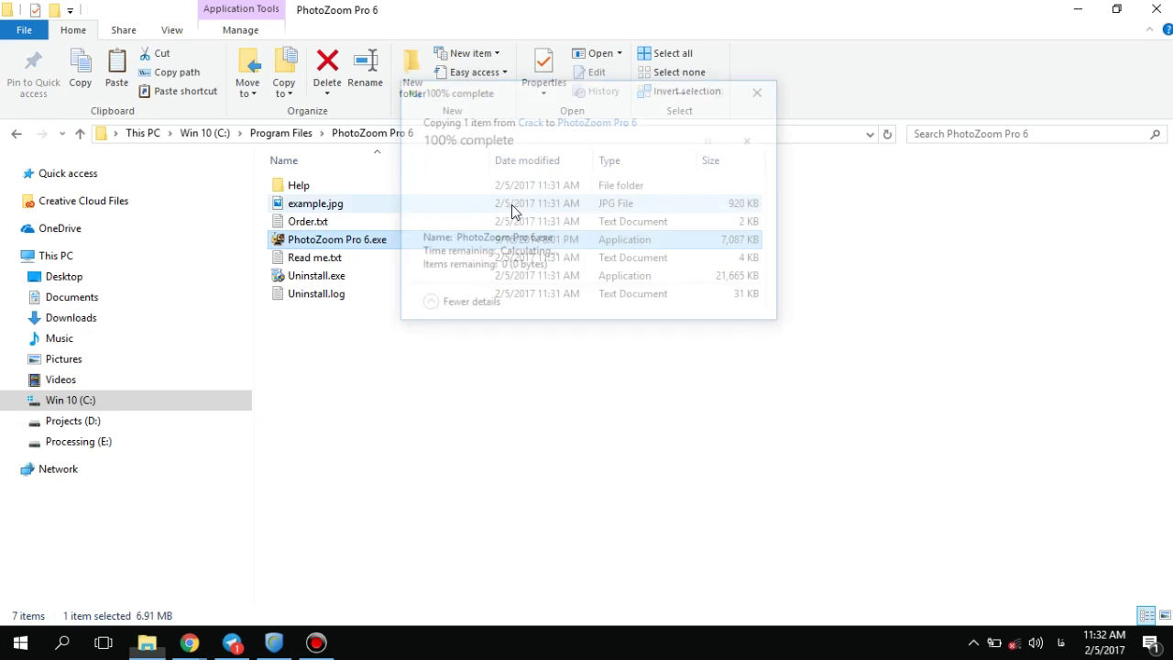
Launch PhotoZoom Pro 6.exe from the installation folder and decline the GPU speed optimization
{"action": "double_click", "coordinate": [359, 242]}
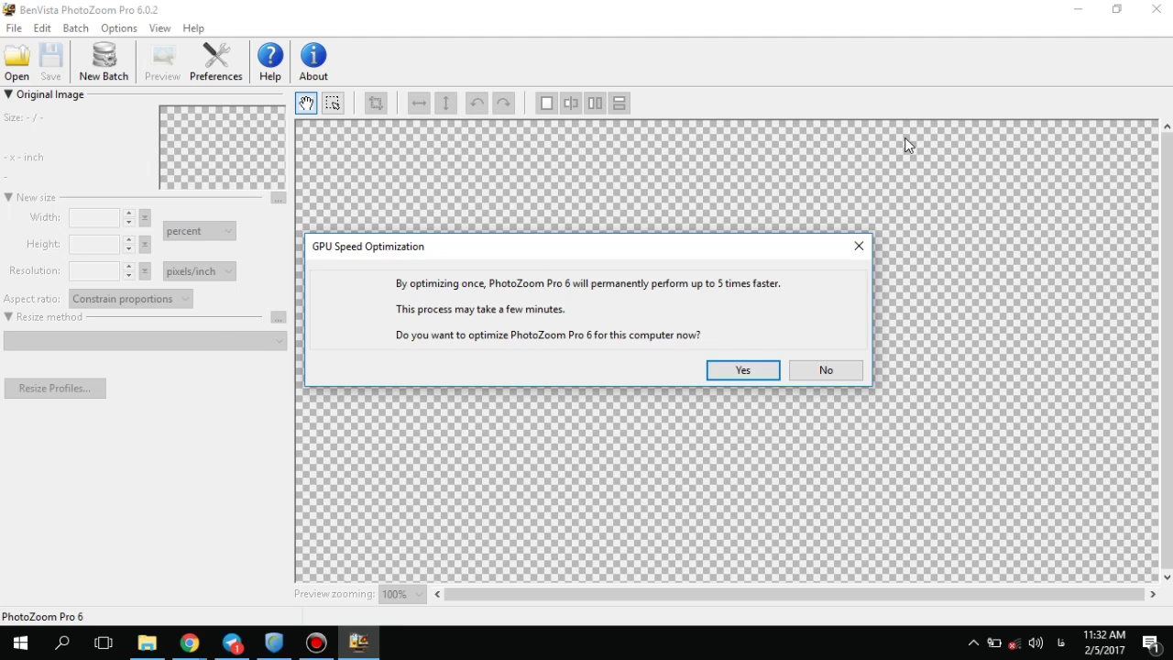
{"action": "left_click", "coordinate": [814, 370]}
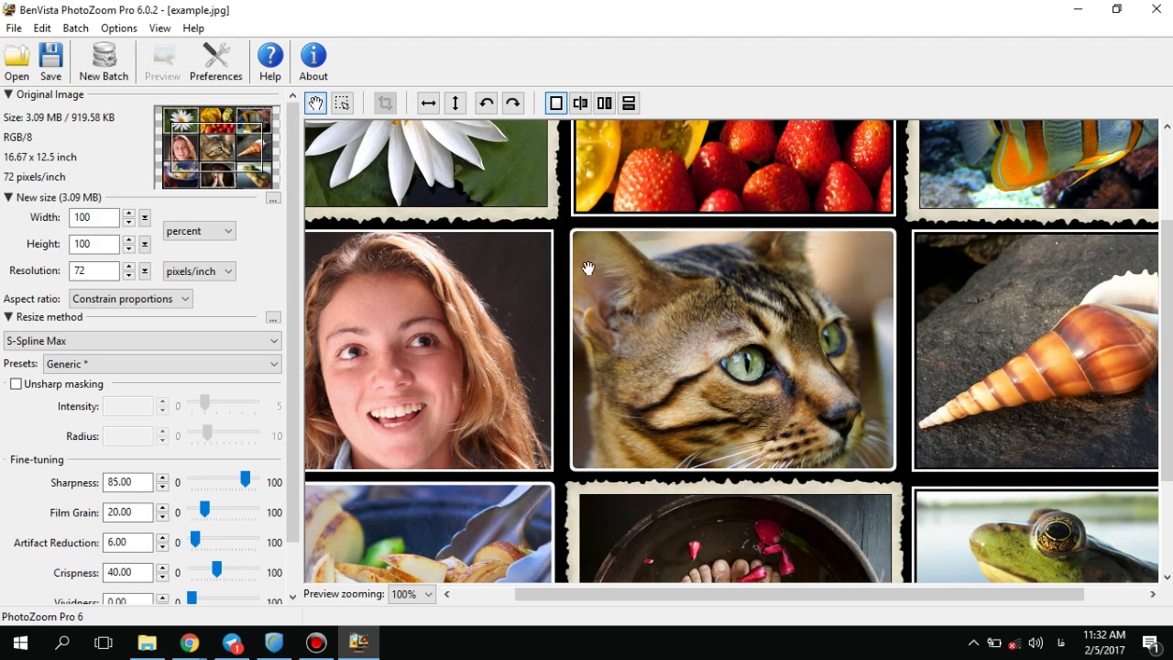
Look over the example image and magnify its preview to 150% around the cat photo
{"action": "left_click_drag", "start_coordinate": [592, 237], "coordinate": [740, 418]}
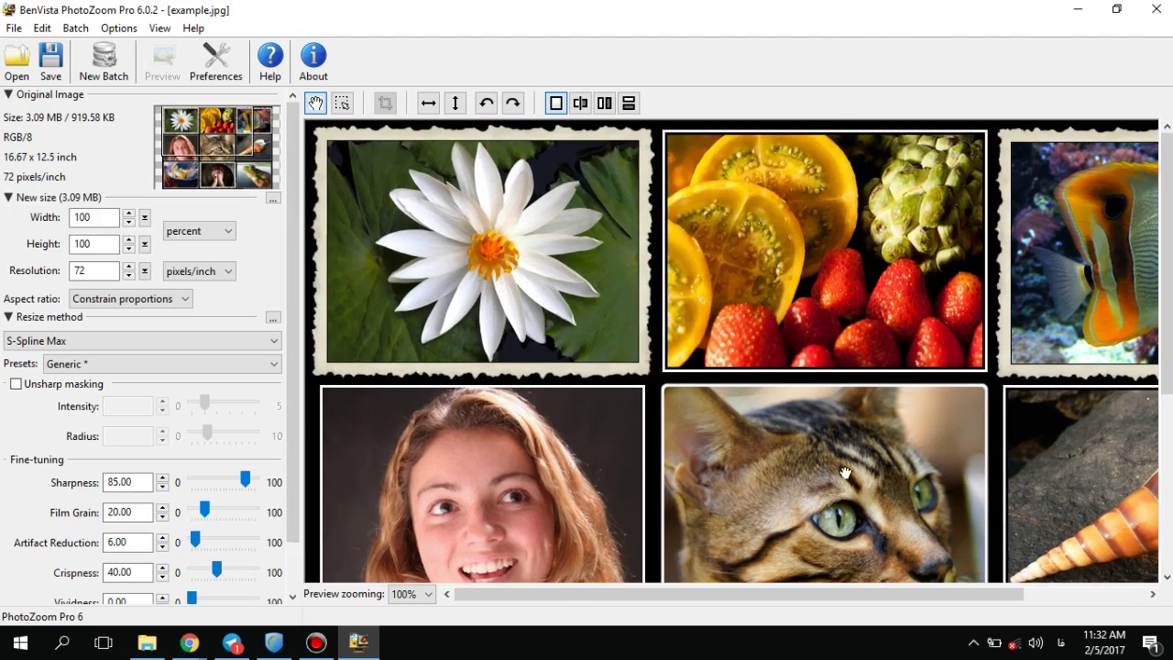
{"action": "left_click_drag", "start_coordinate": [847, 473], "coordinate": [486, 278]}
{"action": "left_click_drag", "start_coordinate": [918, 370], "coordinate": [971, 317]}
{"action": "left_click", "coordinate": [433, 594]}
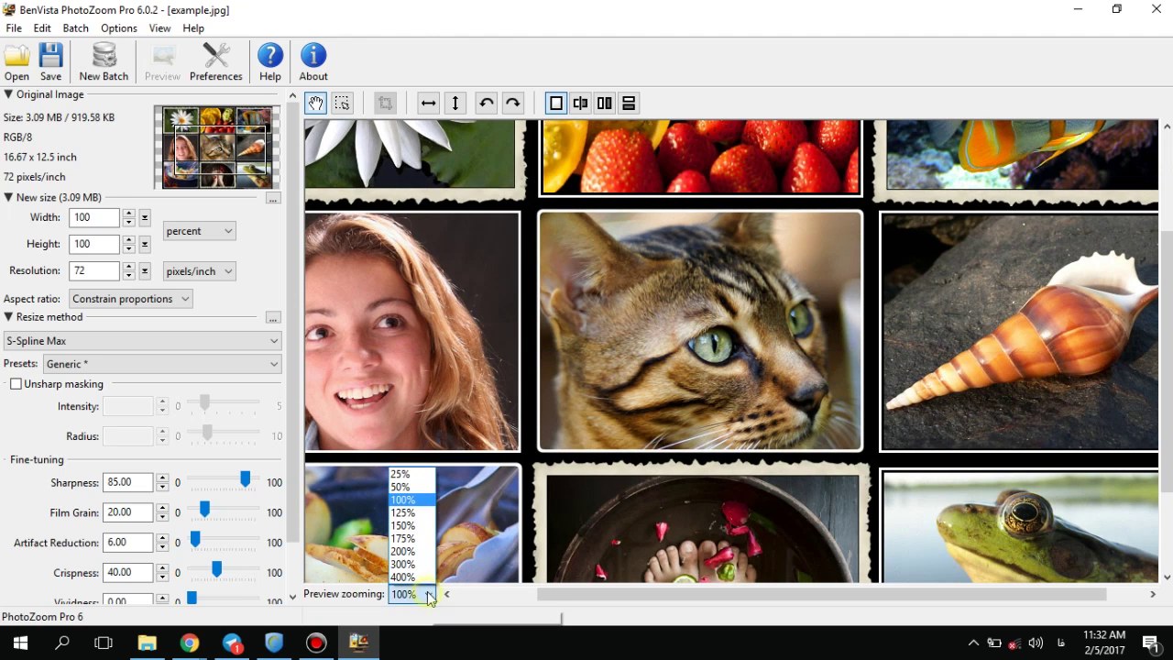
{"action": "left_click", "coordinate": [410, 539]}
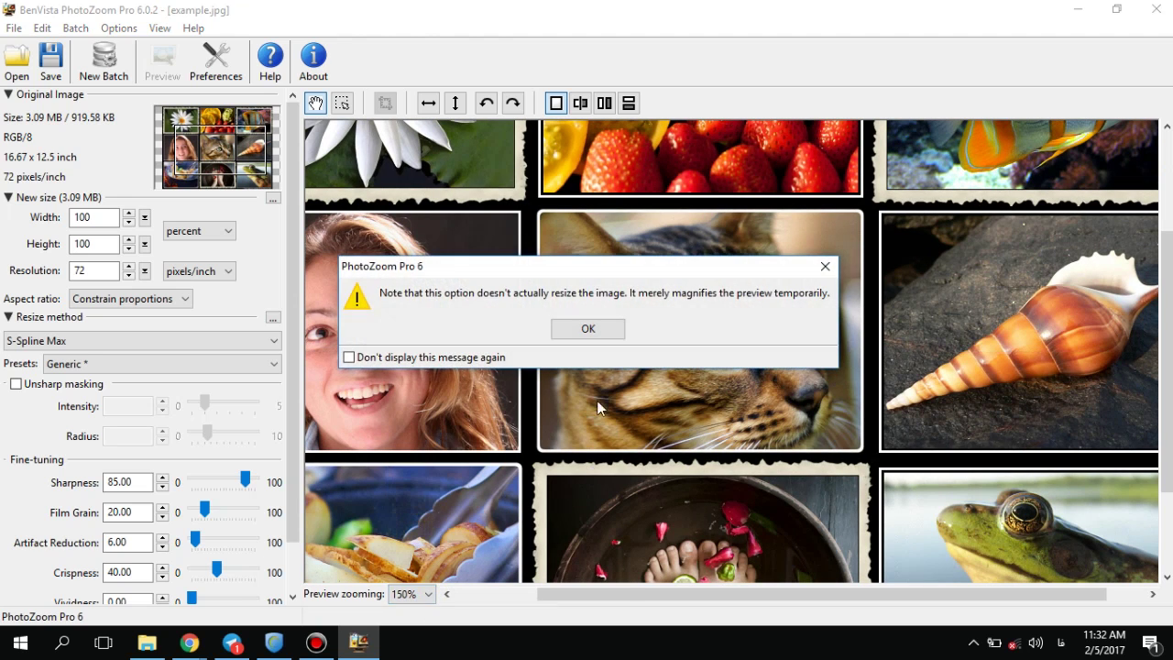
{"action": "left_click", "coordinate": [600, 329]}
{"action": "left_click_drag", "start_coordinate": [671, 356], "coordinate": [670, 381]}
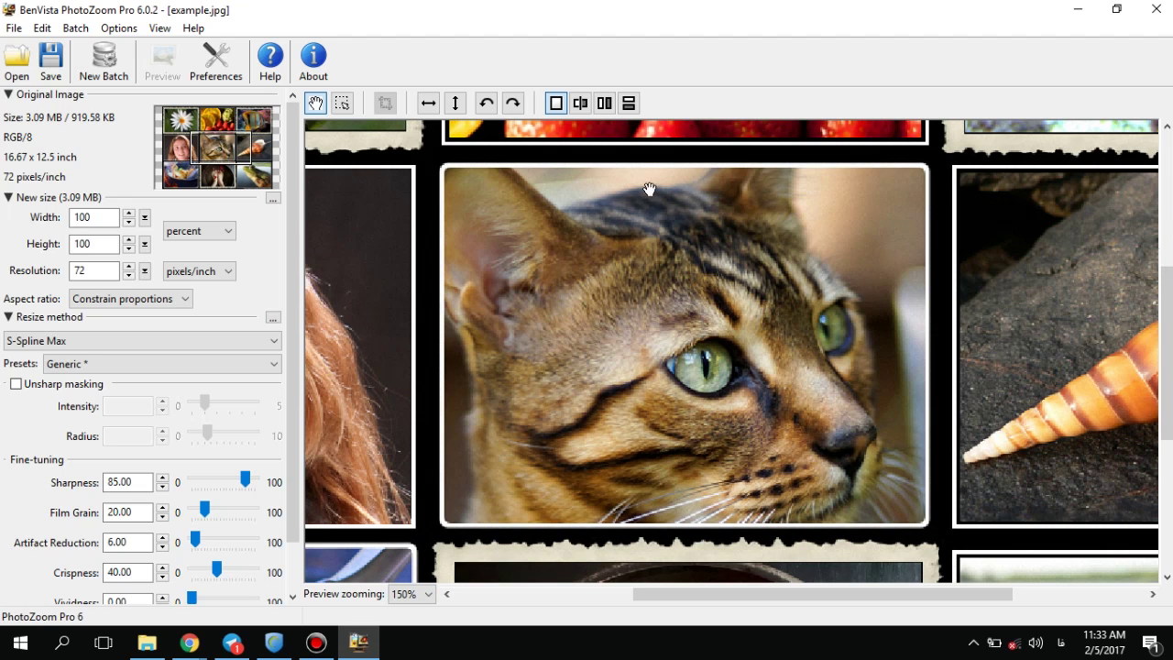
{"action": "left_click_drag", "start_coordinate": [679, 392], "coordinate": [708, 396]}
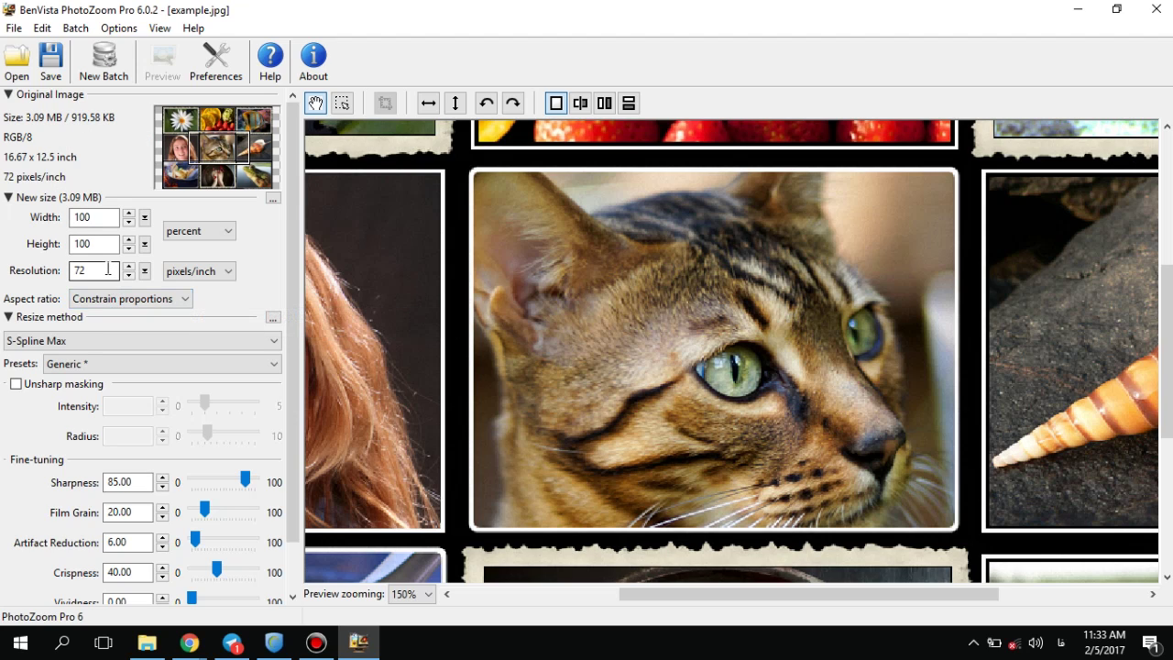
Examine the resize method settings and the available resize algorithms, keeping S-Spline Max selected
{"action": "scroll", "coordinate": [294, 304], "scroll_direction": "down", "scroll_amount": 2}
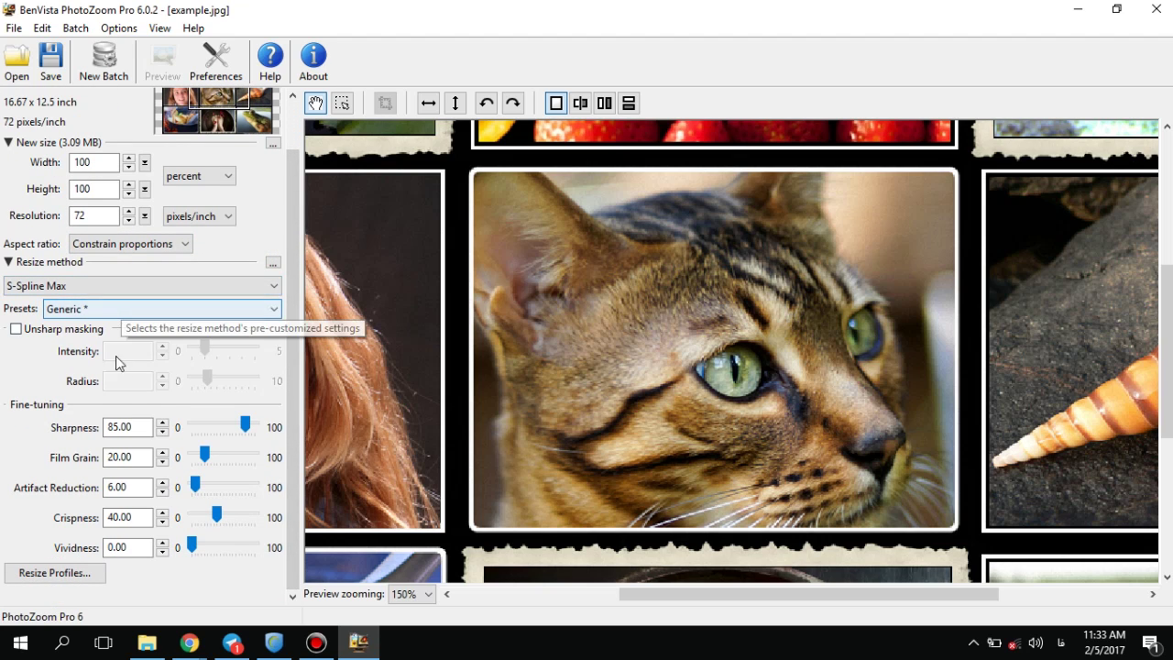
{"action": "left_click", "coordinate": [9, 262]}
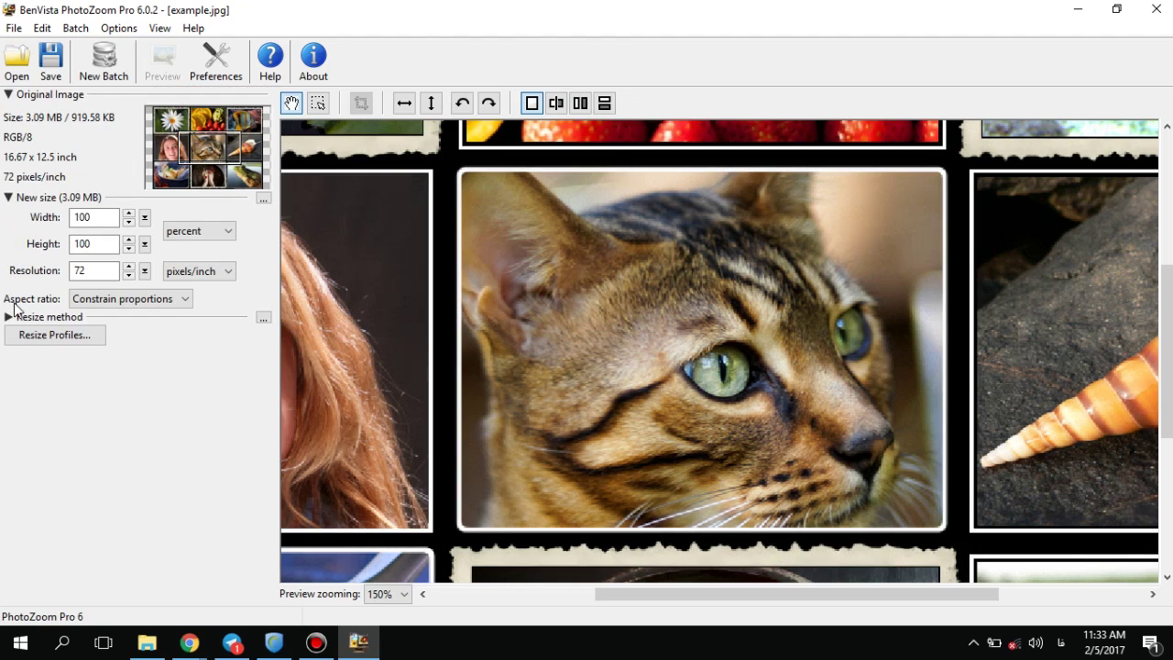
{"action": "left_click", "coordinate": [11, 315]}
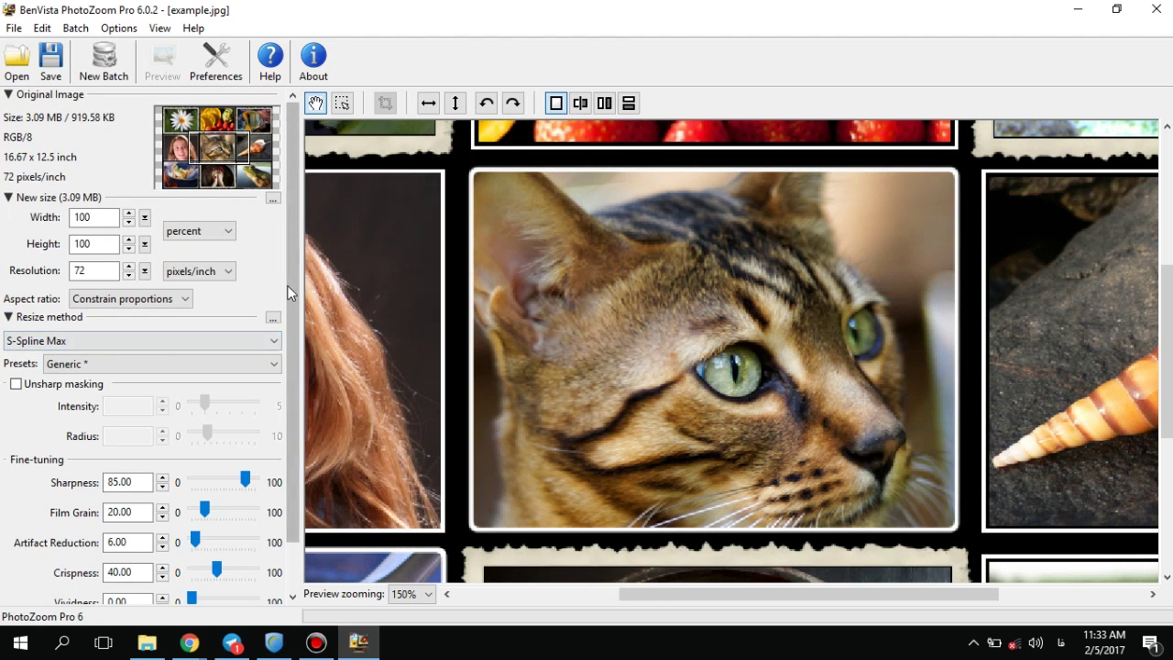
{"action": "left_click_drag", "start_coordinate": [289, 291], "coordinate": [283, 361]}
{"action": "left_click", "coordinate": [58, 286]}
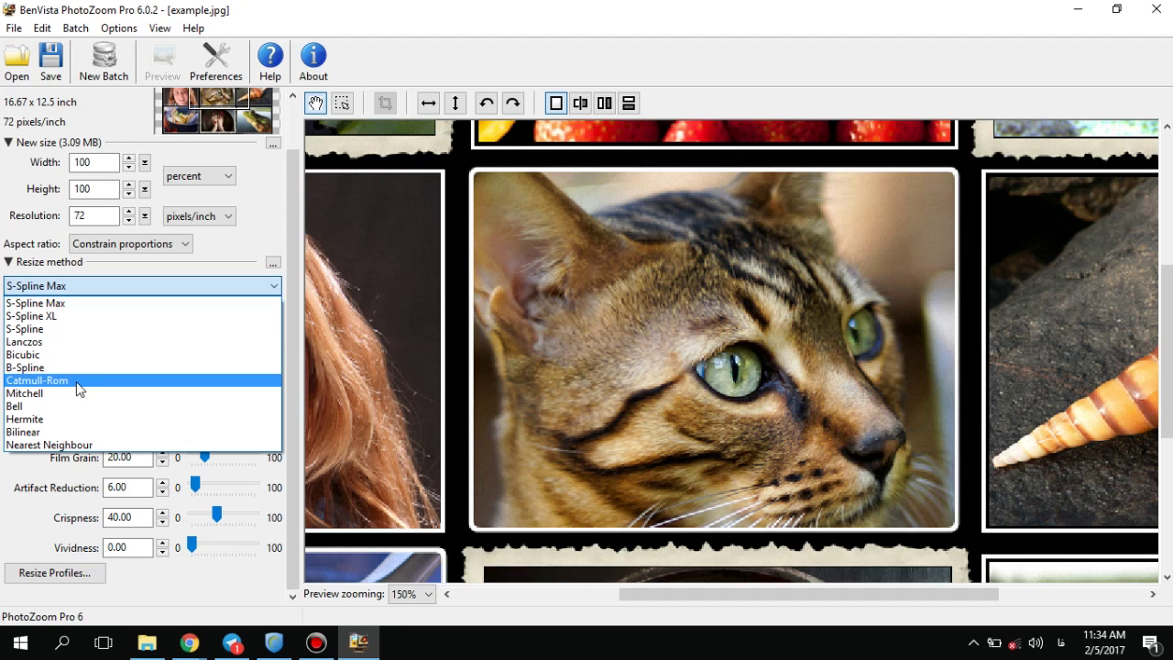
{"action": "left_click", "coordinate": [68, 303]}
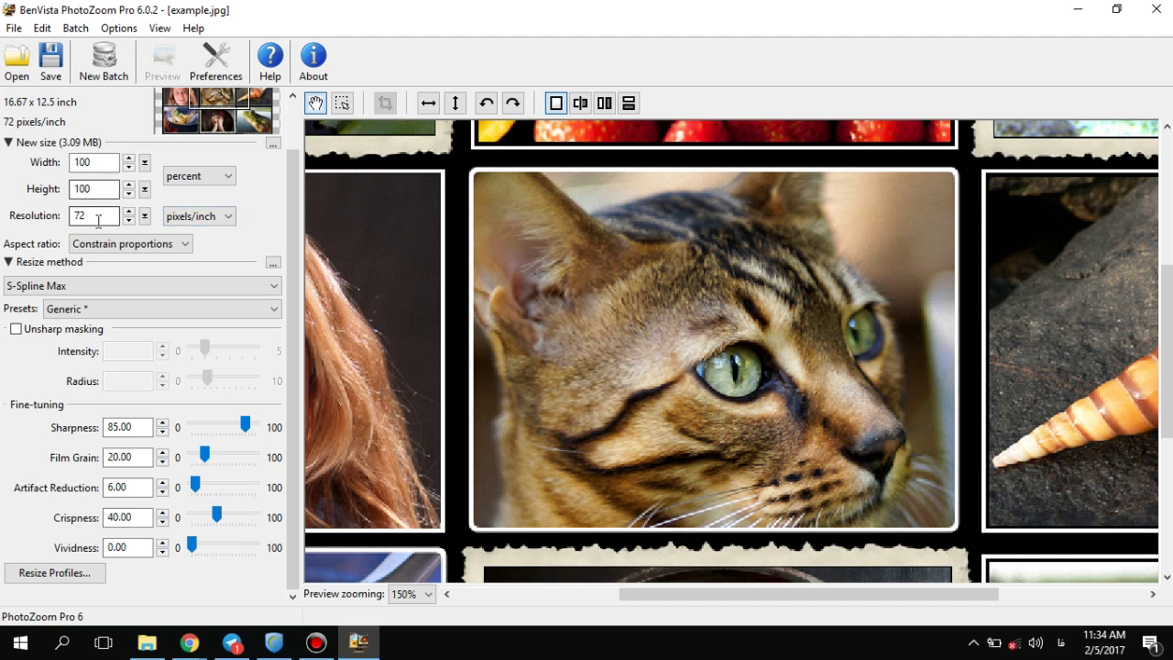
Set the new size to 300 percent width and height with a resolution of 300 pixels/inch, and inspect the cat's eye
{"action": "left_click_drag", "start_coordinate": [109, 162], "coordinate": [62, 159]}
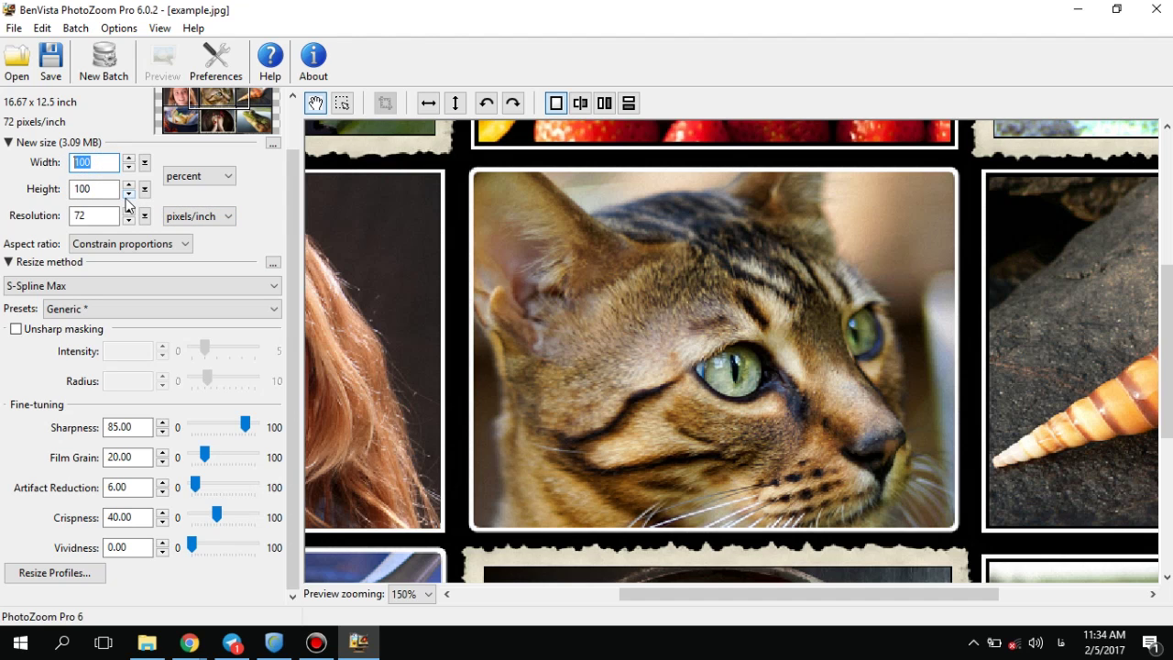
{"action": "type", "text": "300"}
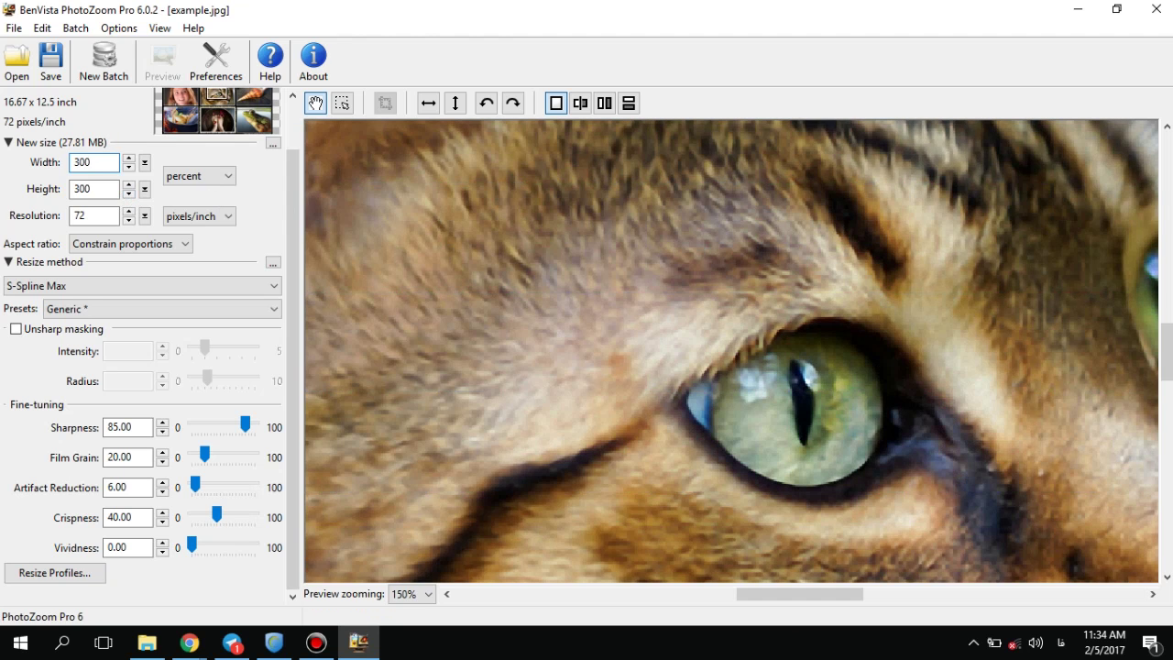
{"action": "double_click", "coordinate": [87, 215]}
{"action": "type", "text": "300"}
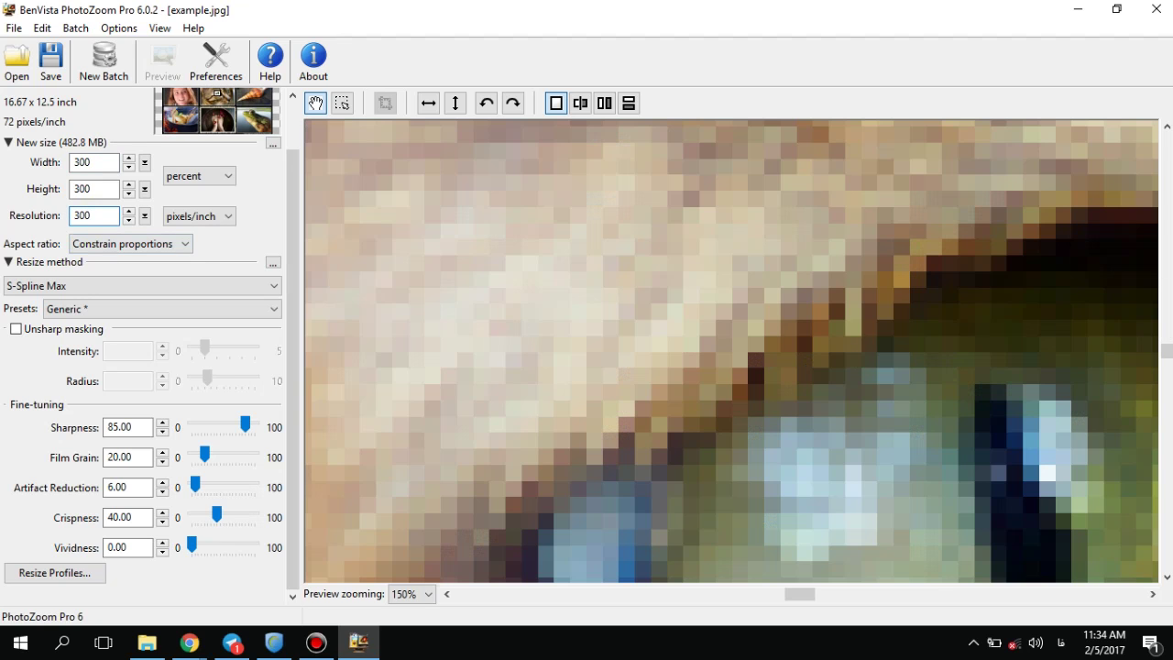
{"action": "left_click_drag", "start_coordinate": [1010, 345], "coordinate": [870, 288]}
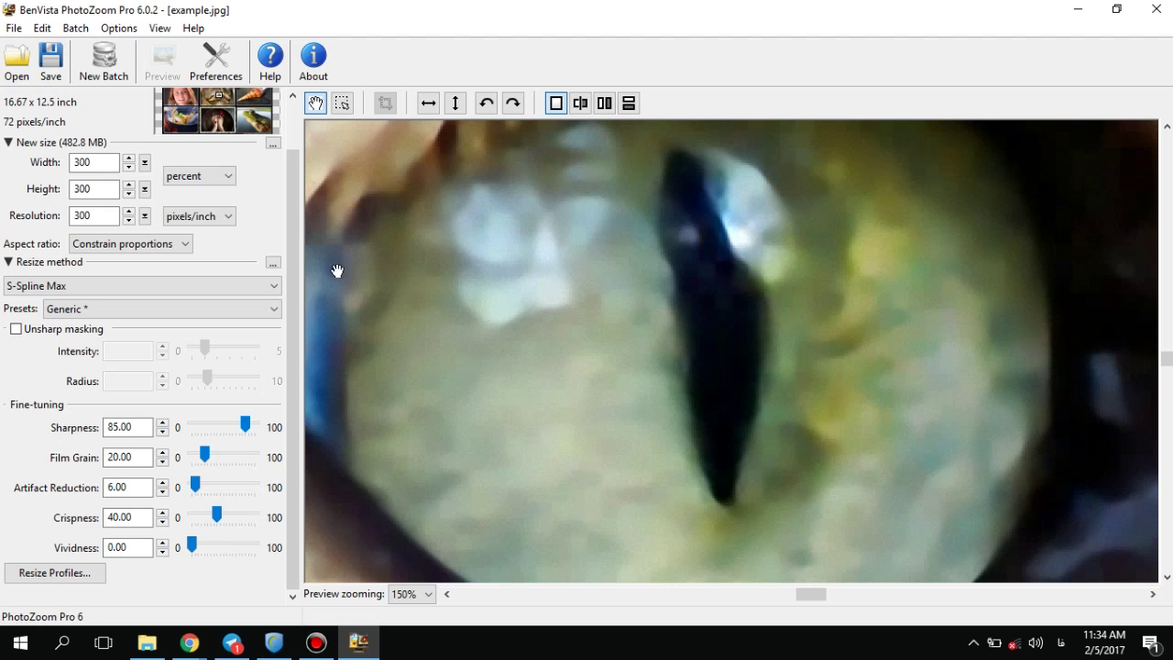
Examine the file formats available for saving the enlarged image and leave the save dialog without saving
{"action": "left_click", "coordinate": [50, 59]}
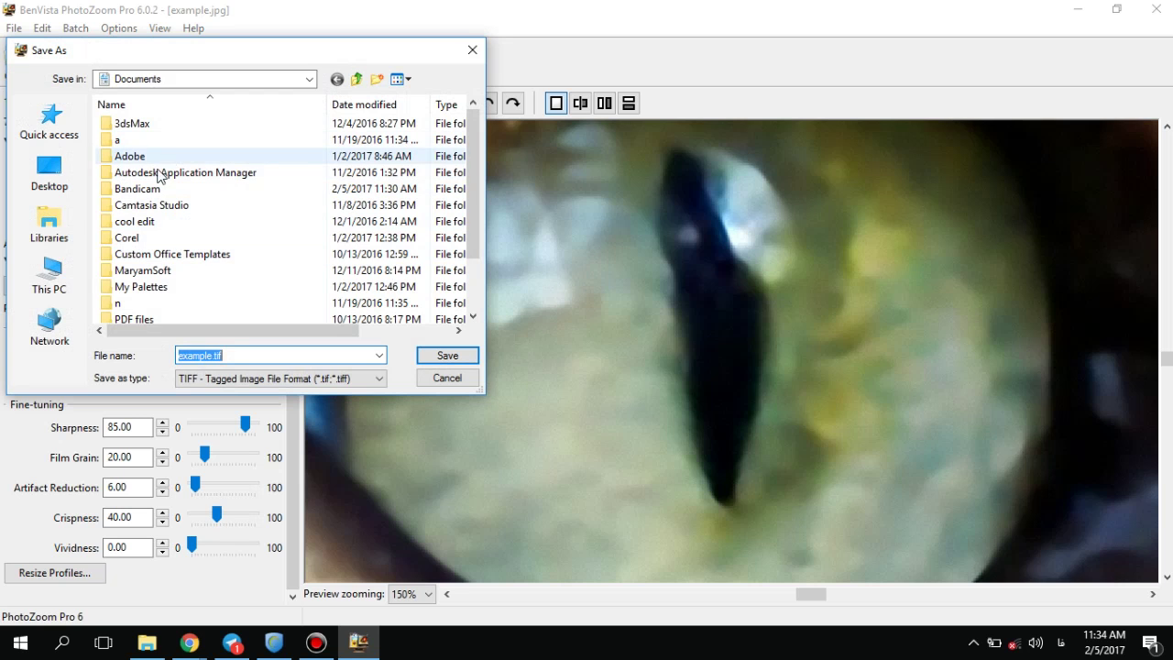
{"action": "left_click", "coordinate": [280, 380]}
{"action": "left_click", "coordinate": [302, 392]}
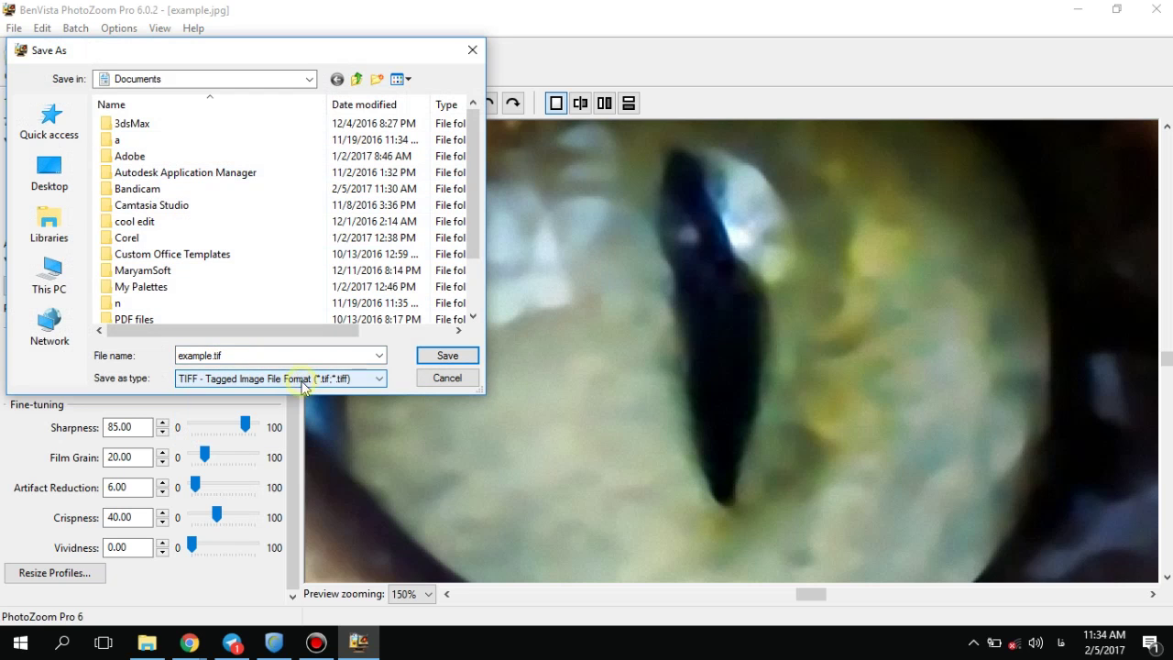
{"action": "left_click_drag", "start_coordinate": [262, 52], "coordinate": [555, 37]}
{"action": "left_click", "coordinate": [591, 364]}
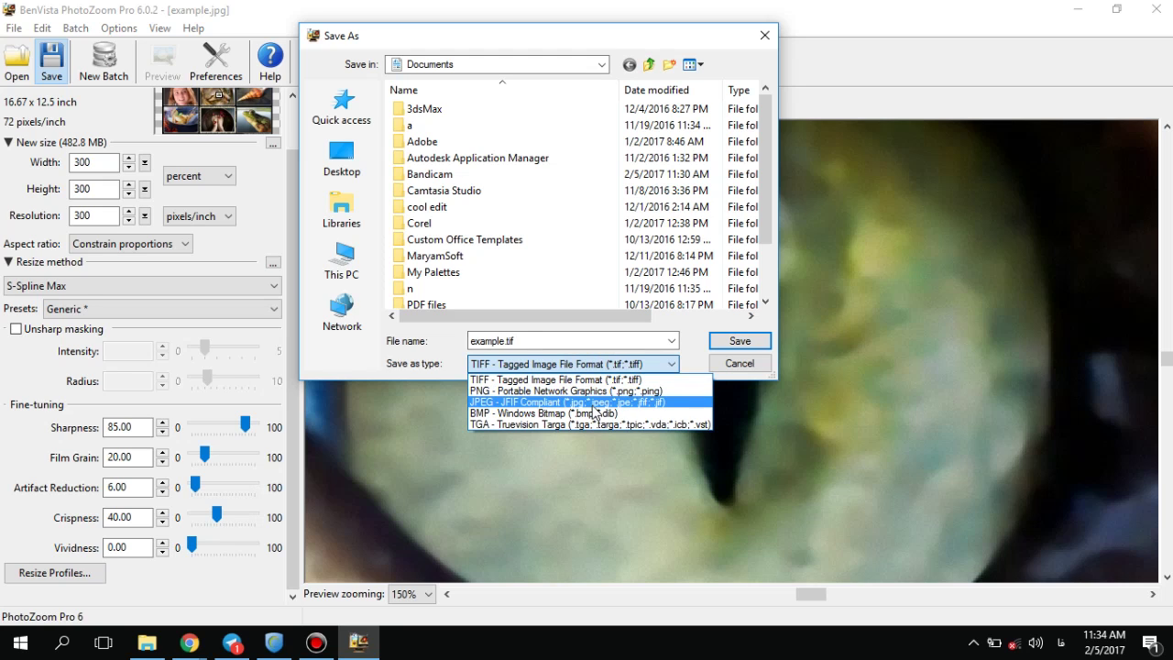
{"action": "left_click", "coordinate": [734, 368]}
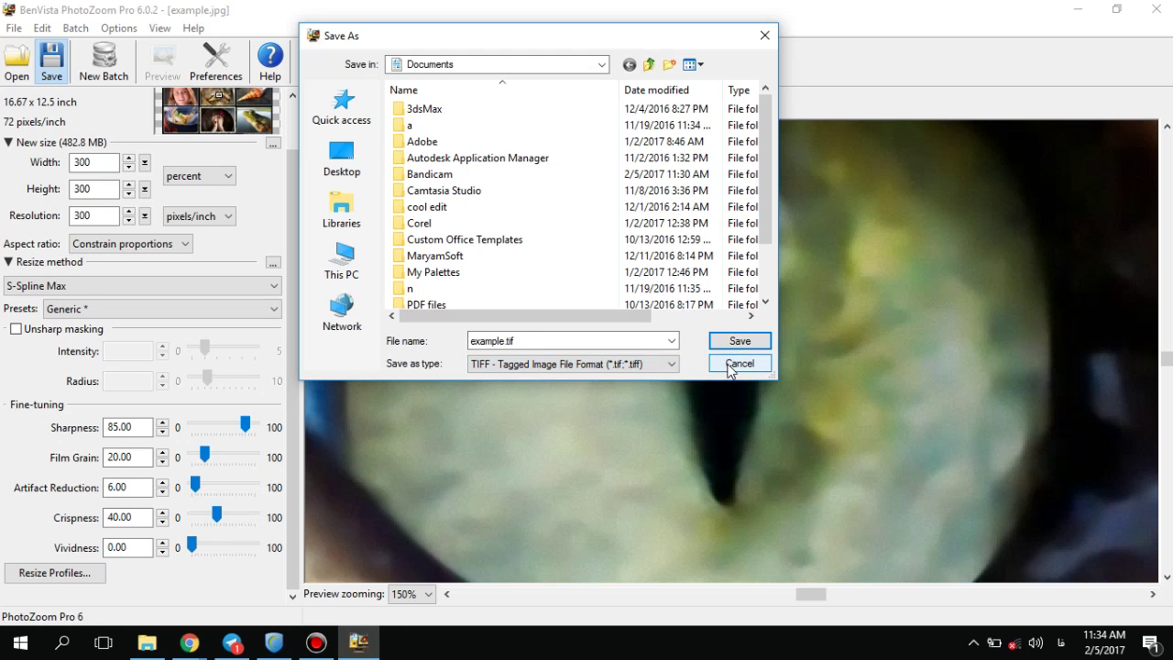
{"action": "left_click", "coordinate": [738, 364]}
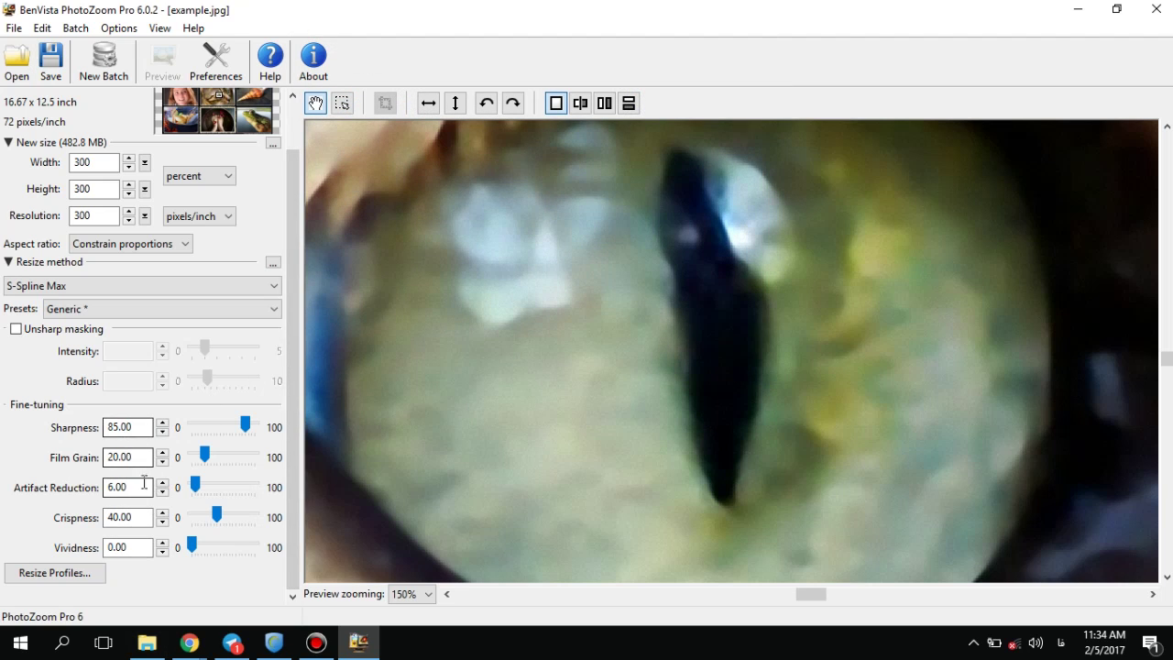
Apply the Photo - Regular preset to the S-Spline Max resize method and look over the other presets
{"action": "left_click", "coordinate": [110, 309]}
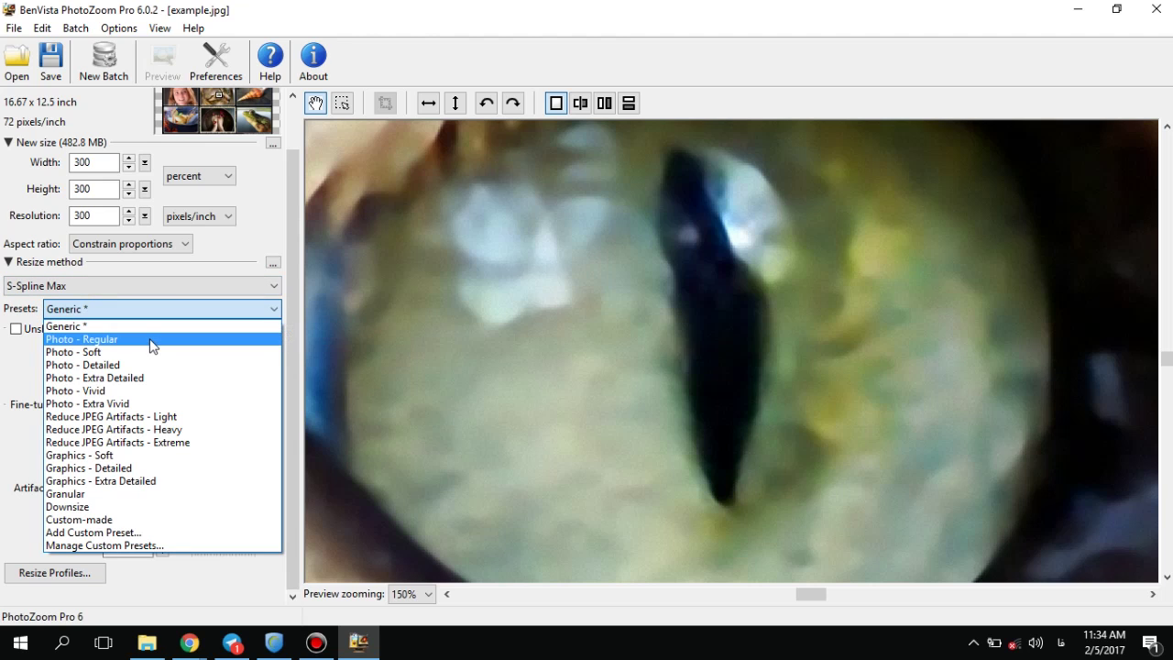
{"action": "left_click", "coordinate": [150, 340]}
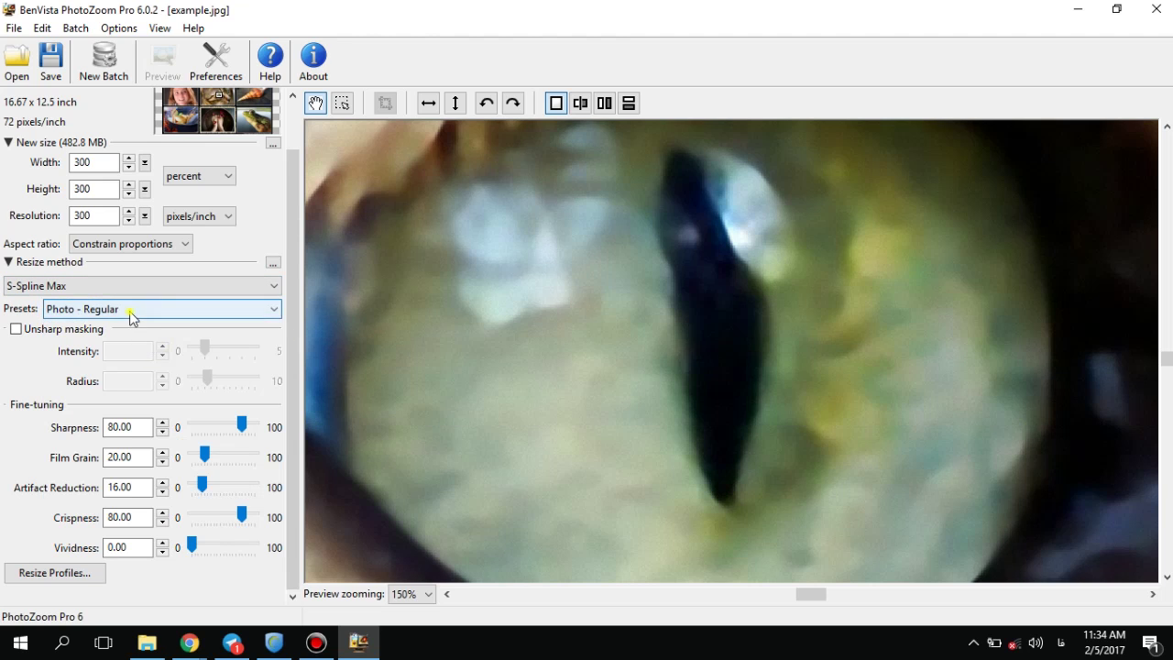
{"action": "left_click", "coordinate": [131, 315]}
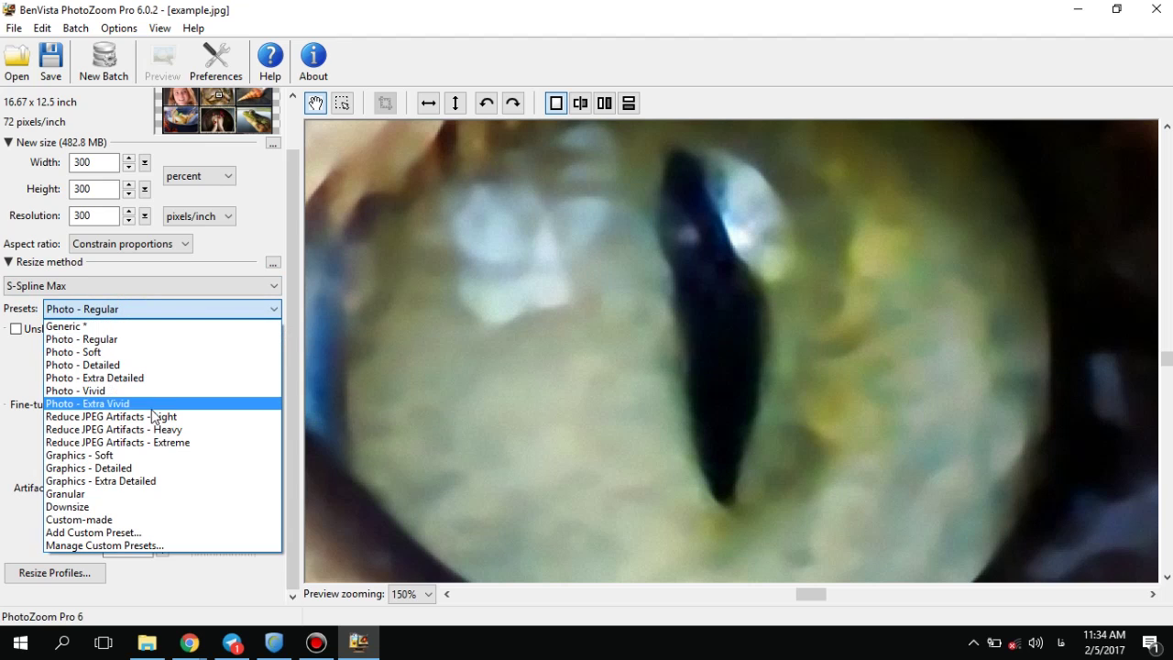
{"action": "left_click", "coordinate": [397, 410]}
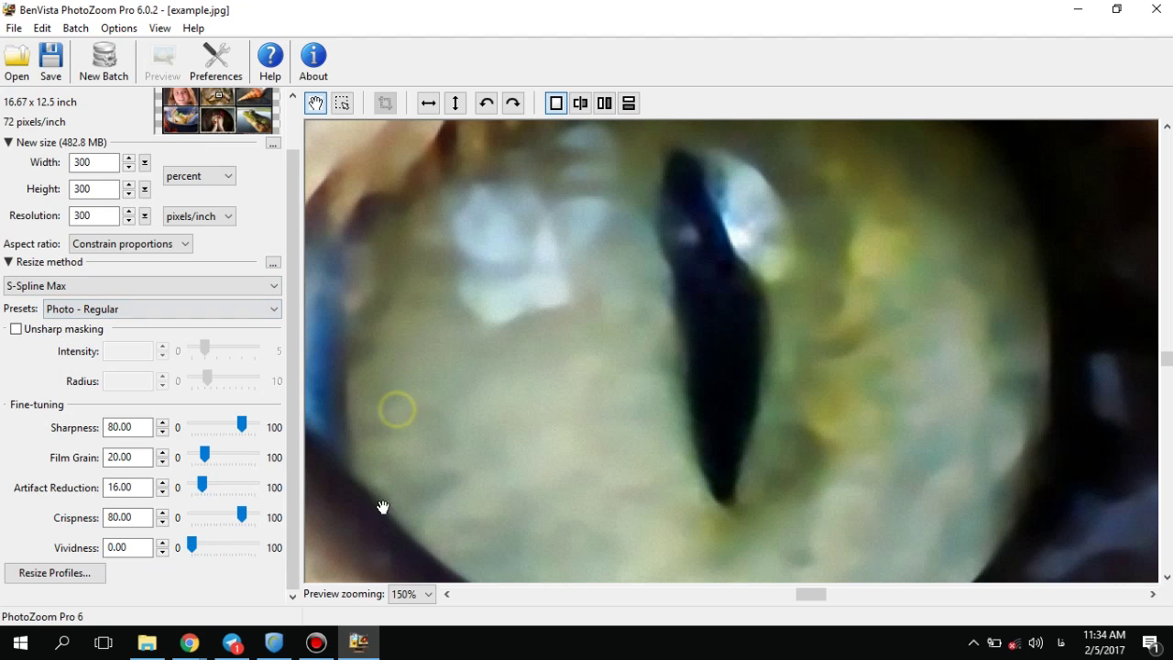
{"action": "left_click", "coordinate": [316, 643]}
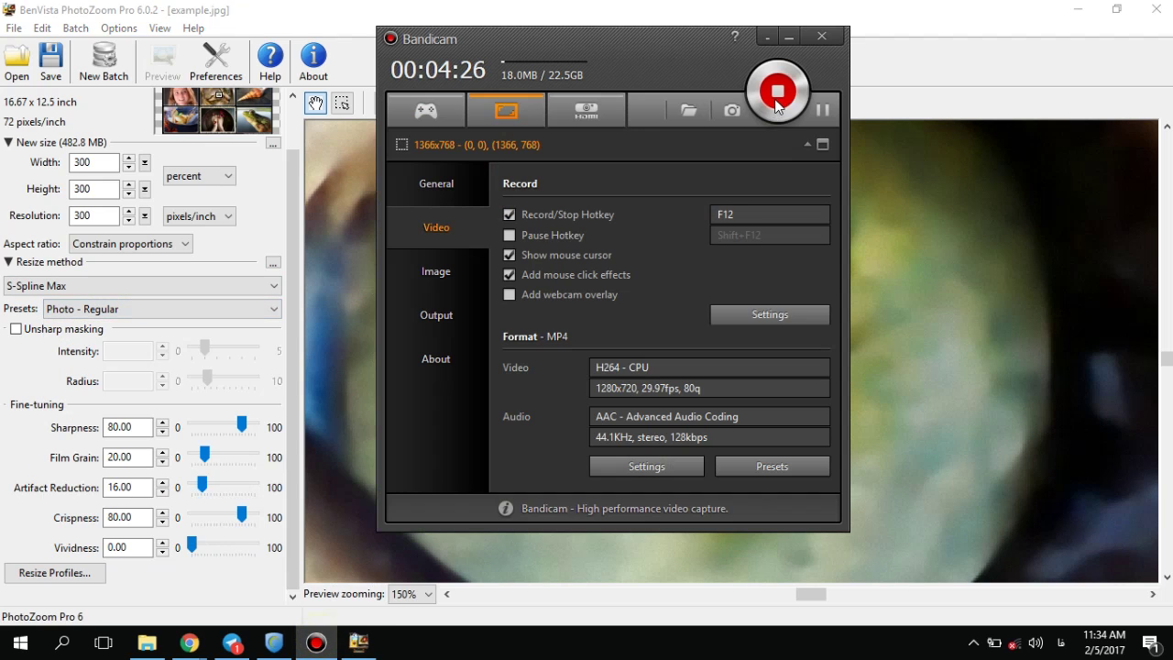